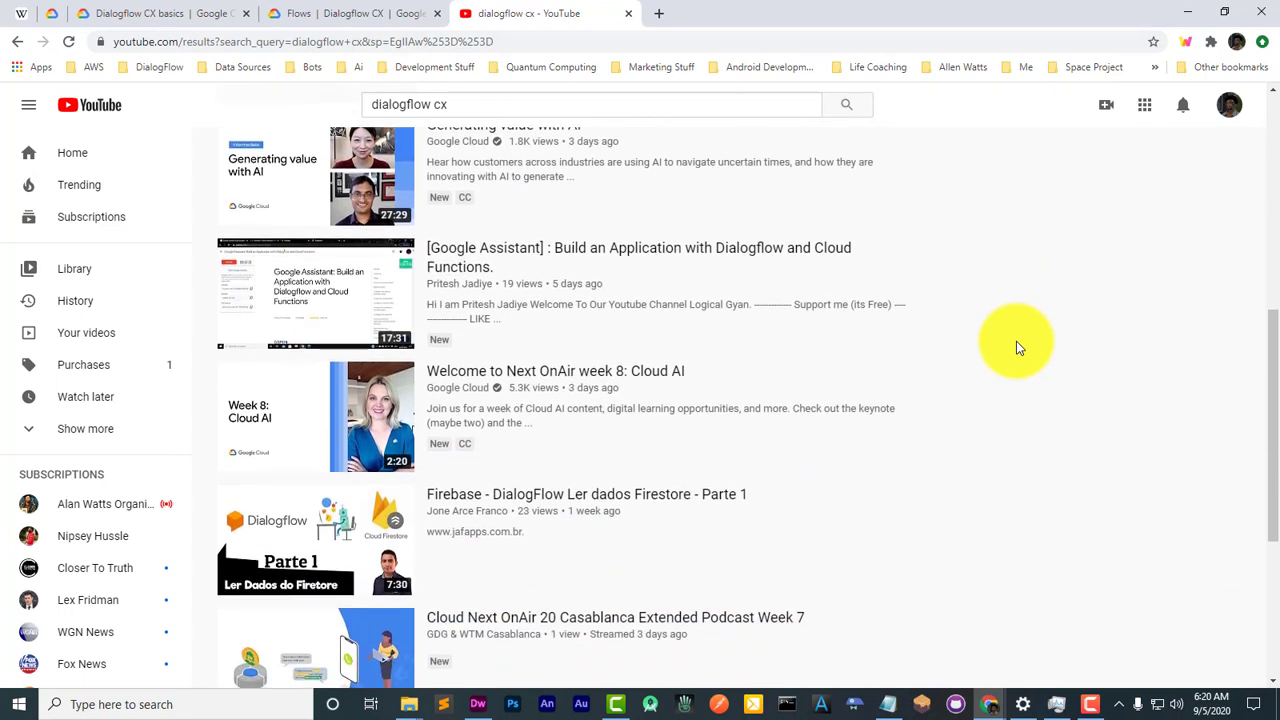
# Step: Look through the YouTube search results for "dialogflow cx"
pyautogui.scroll(-3, 1016, 347)
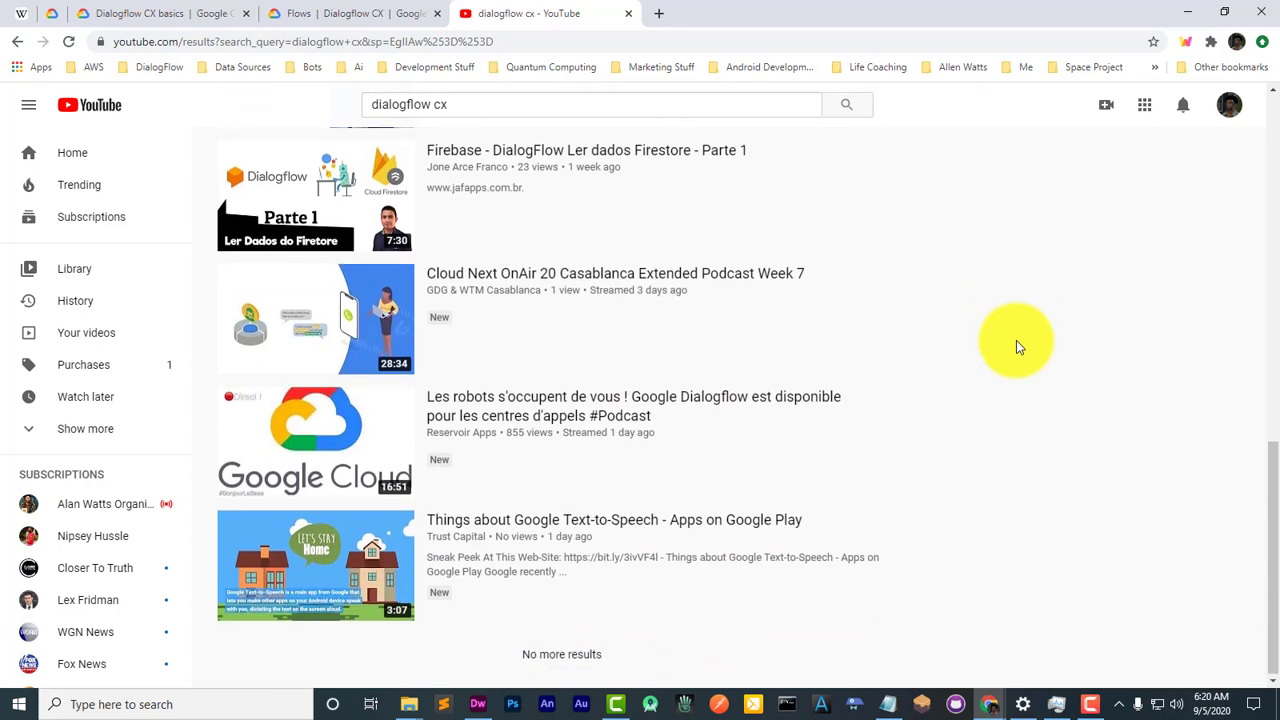
pyautogui.scroll(10, 1016, 347)
pyautogui.scroll(1, 1016, 347)
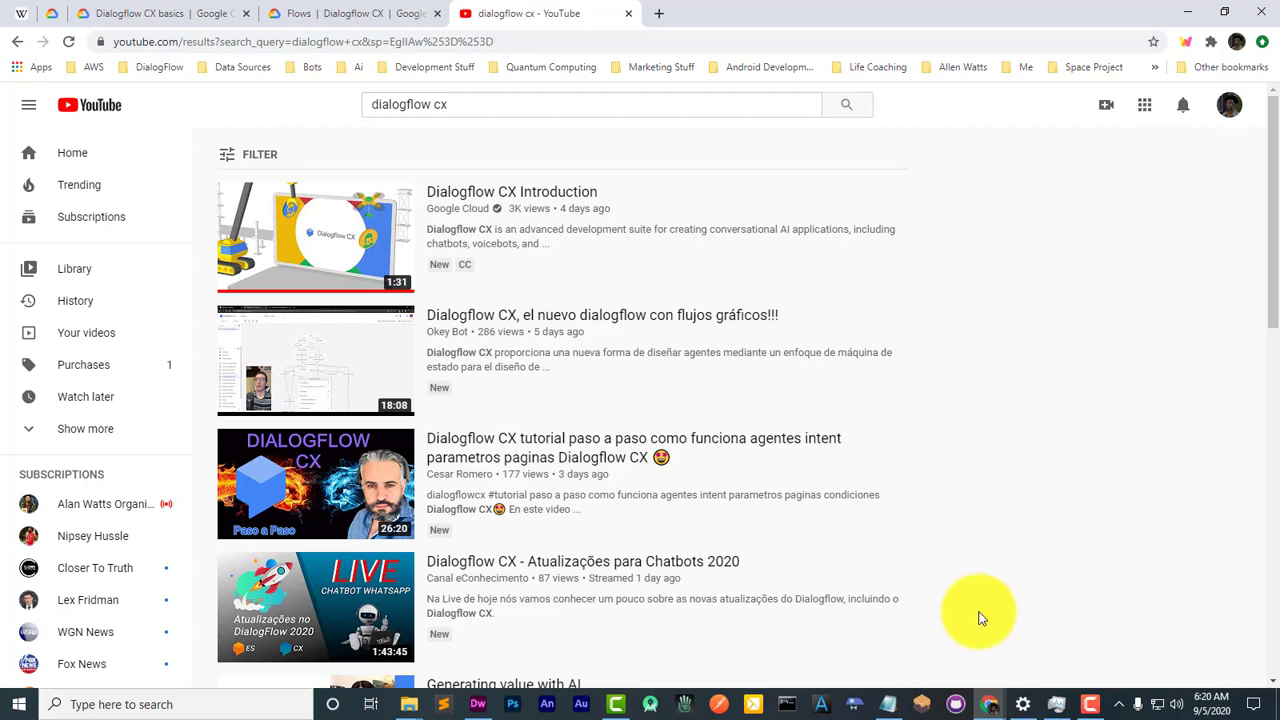
# Step: Review the Agents, Flows and Pages sections of the Dialogflow CX basics documentation, including the flow diagrams
pyautogui.click(224, 10)
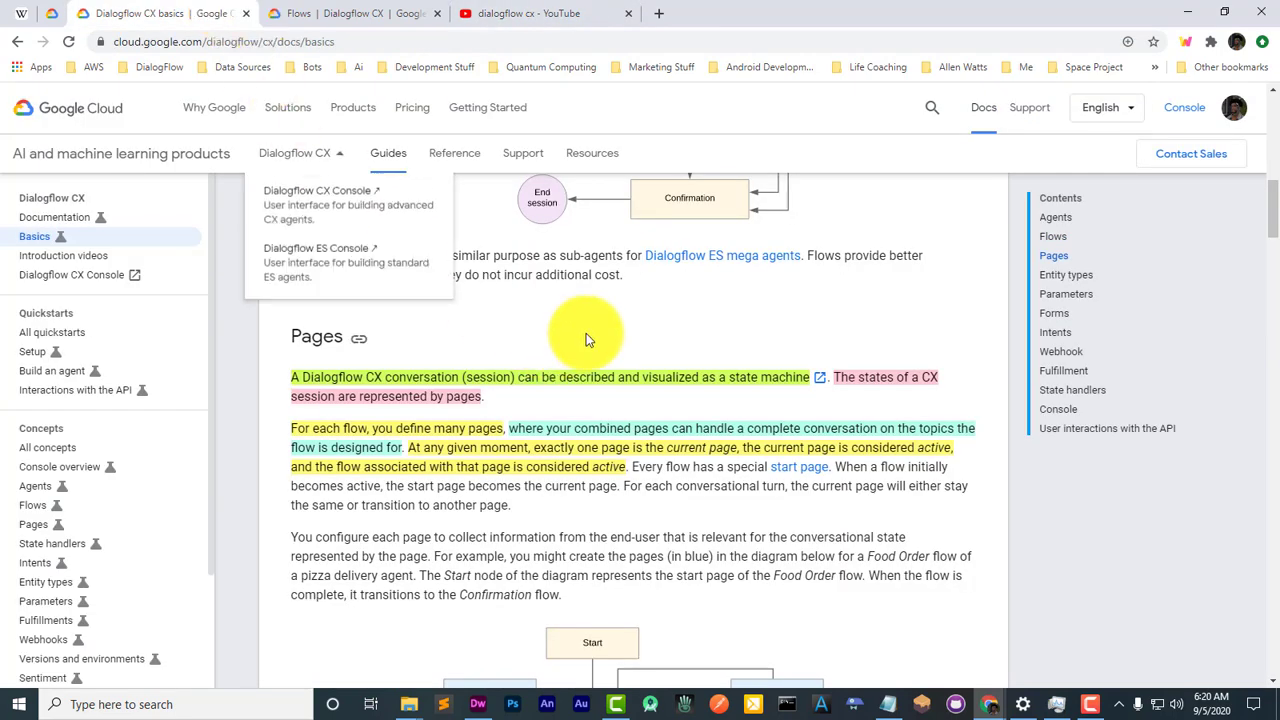
pyautogui.scroll(4, 790, 365)
pyautogui.scroll(4, 773, 352)
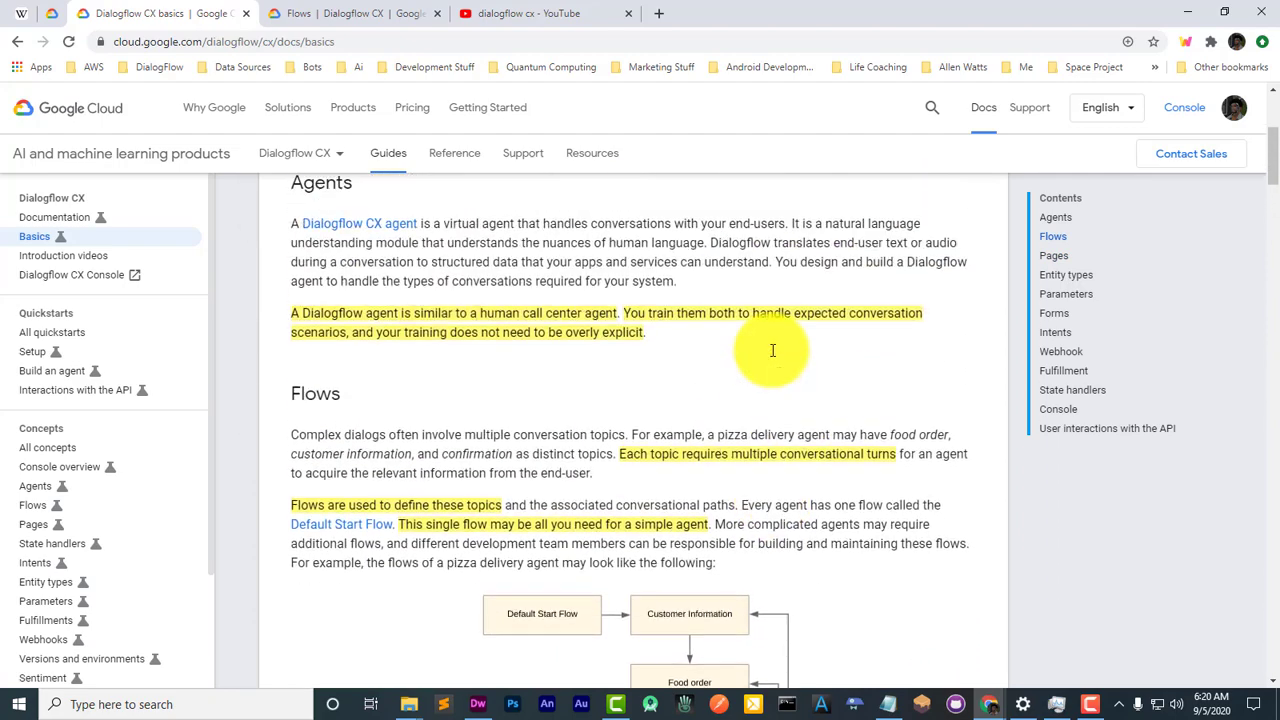
pyautogui.scroll(-8, 773, 355)
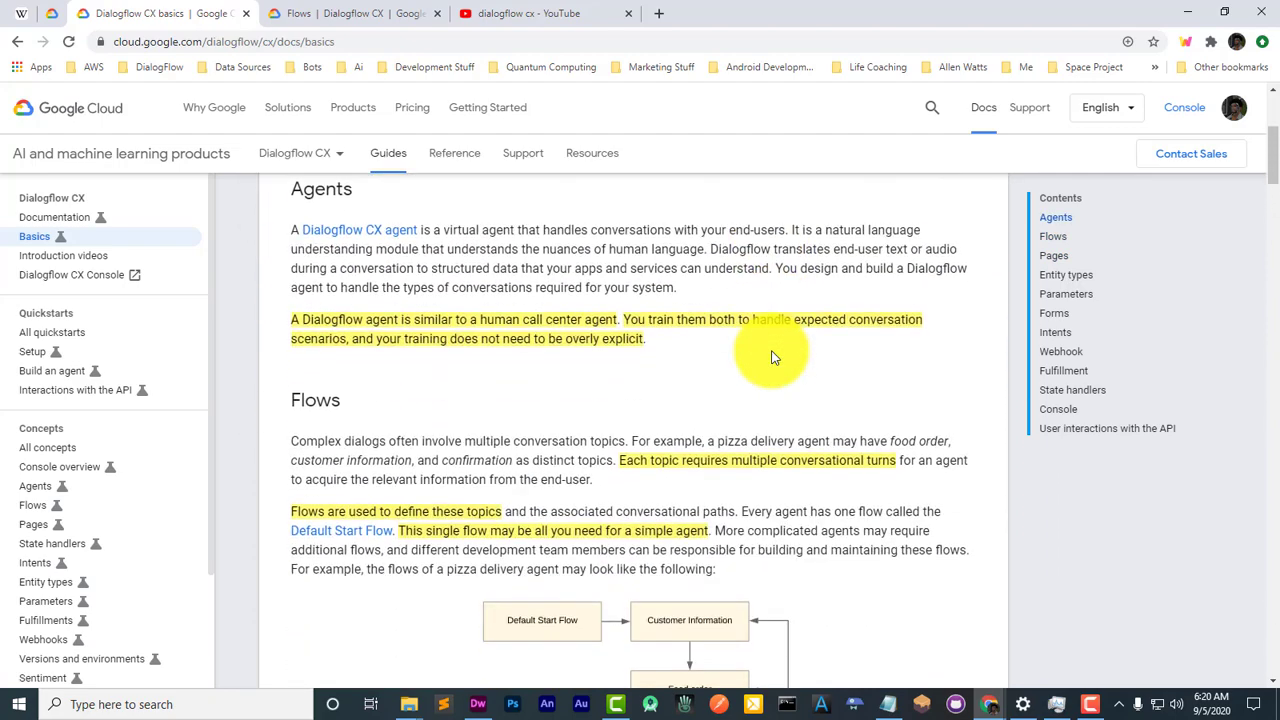
pyautogui.scroll(-6, 773, 358)
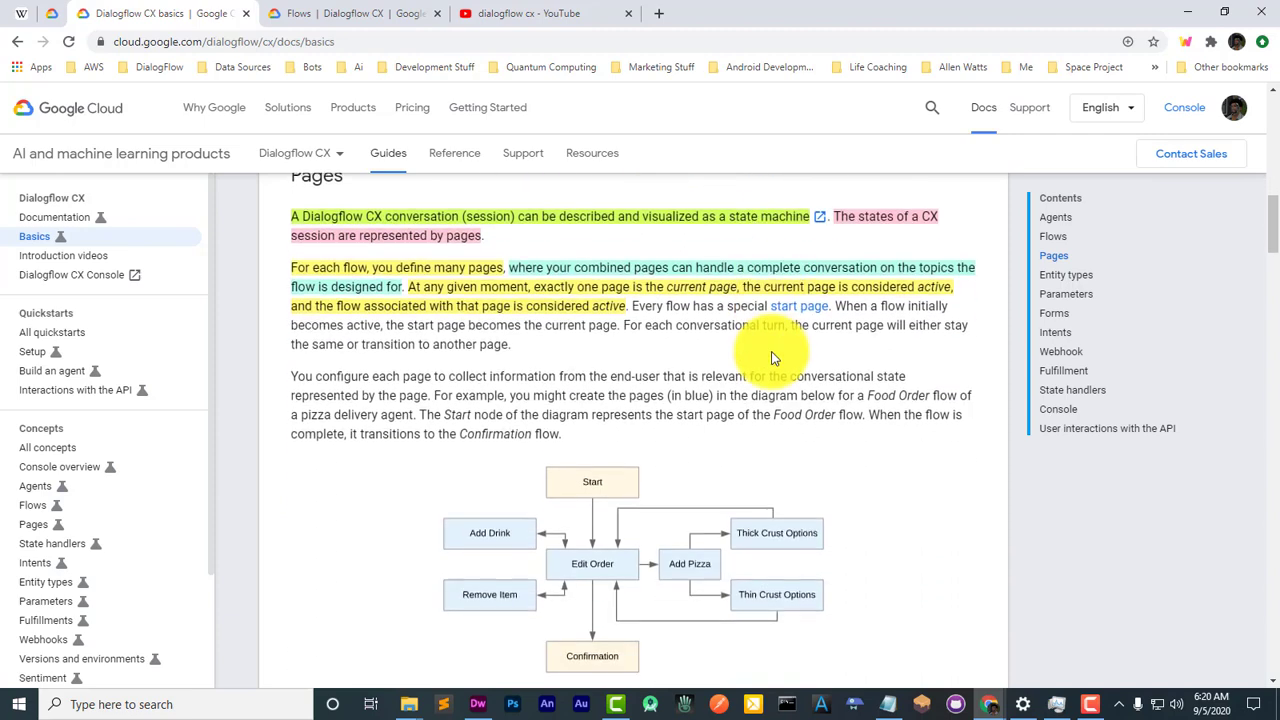
pyautogui.scroll(3, 773, 358)
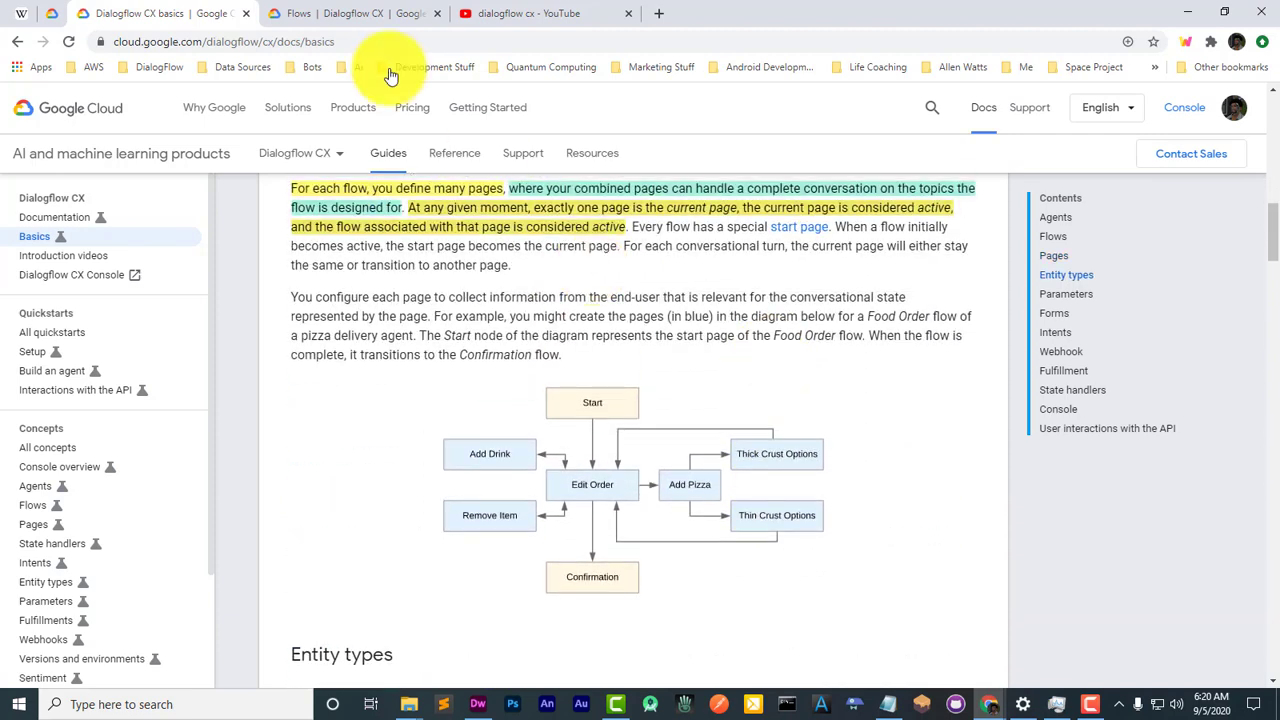
pyautogui.click(306, 12)
pyautogui.click(222, 8)
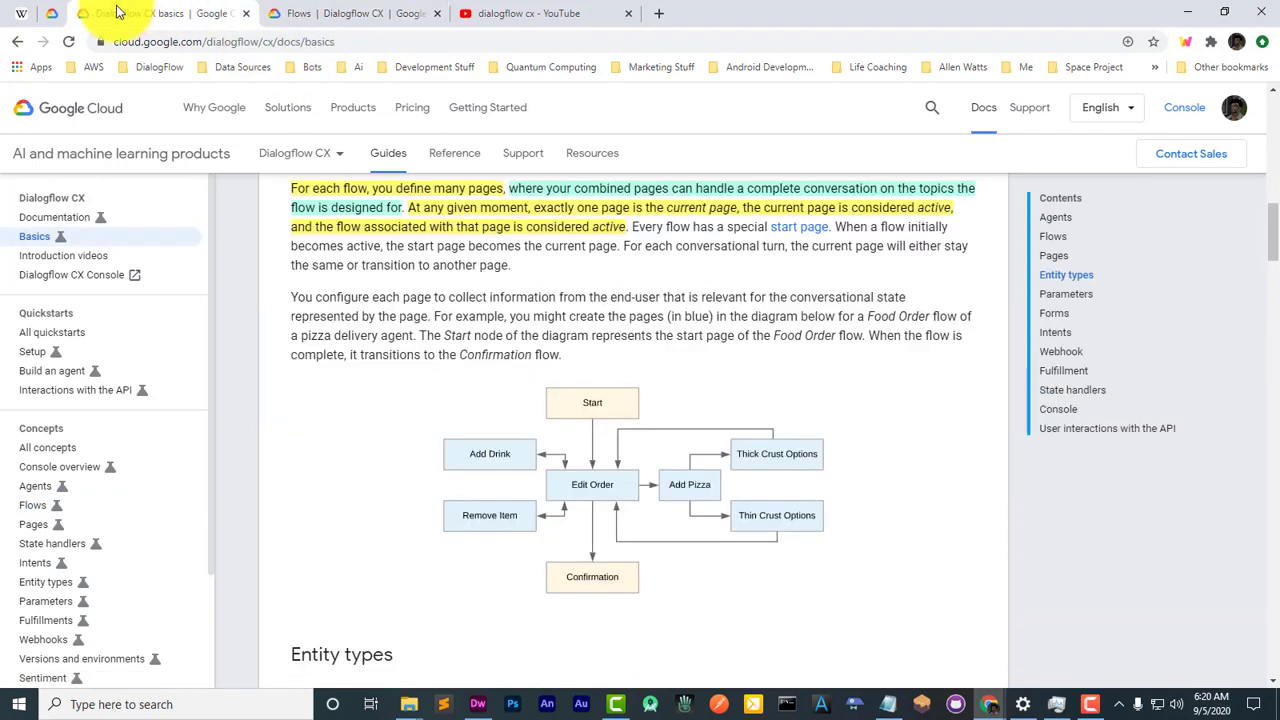
# Step: Open the HumAi Info project in the Dialogflow CX console and create an agent named Testerbot with the default time zone and language
pyautogui.click(42, 41)
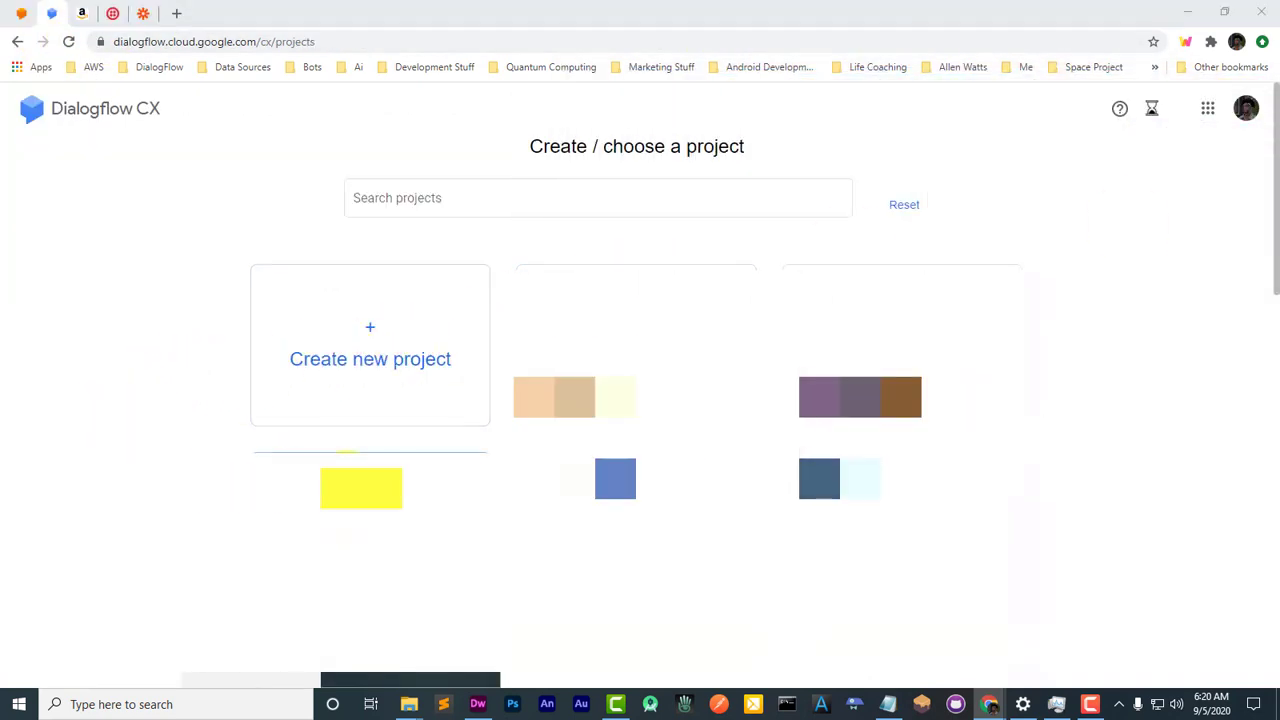
pyautogui.click(361, 488)
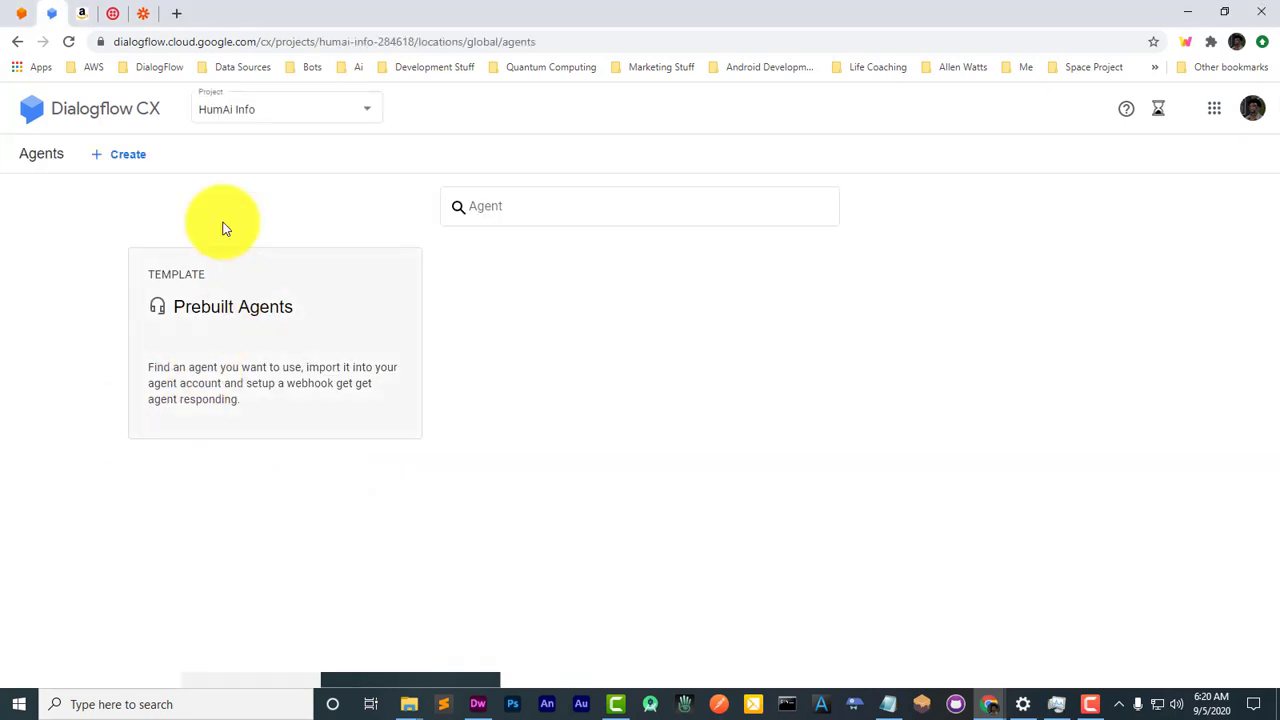
pyautogui.click(122, 157)
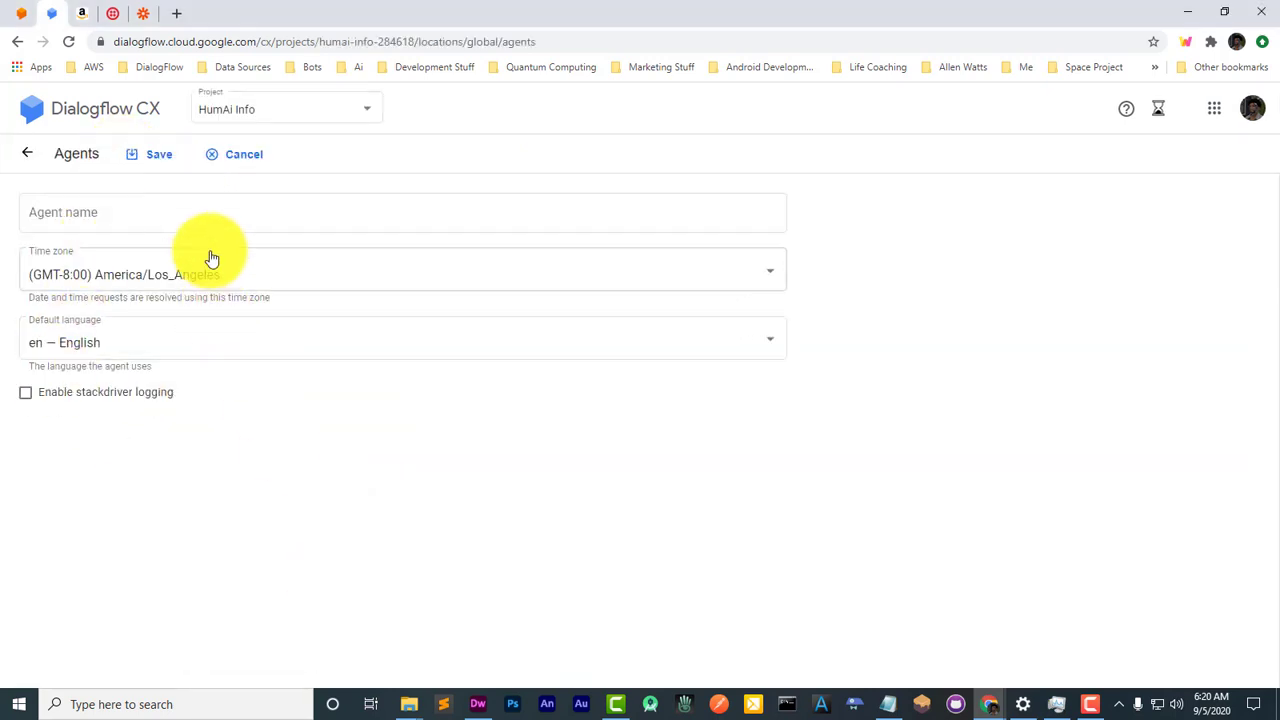
pyautogui.click(198, 217)
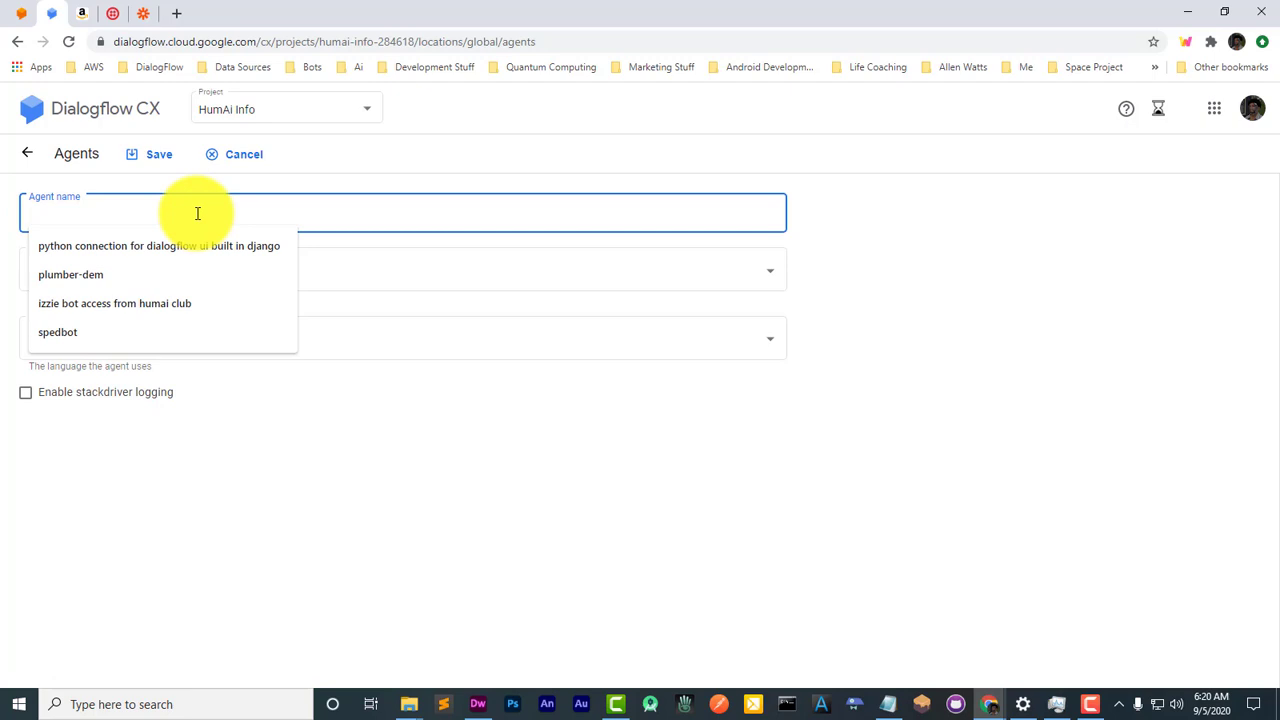
pyautogui.write('Teste')
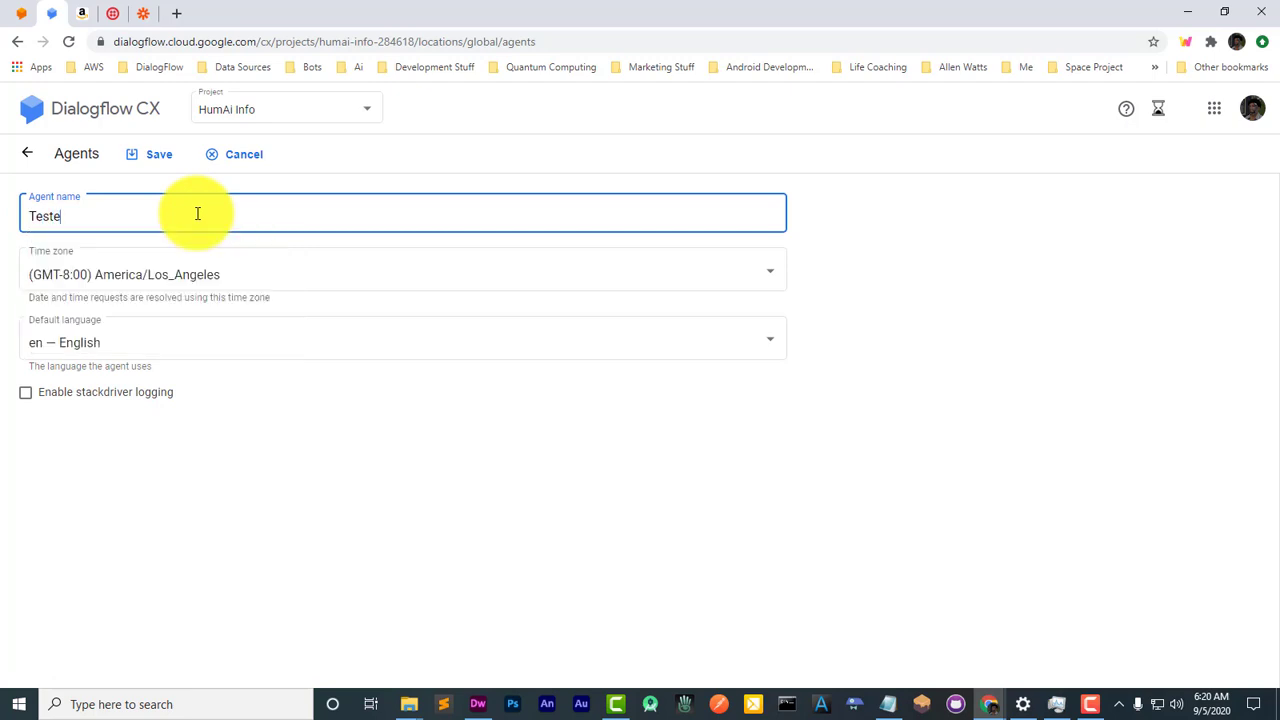
pyautogui.write('rbot')
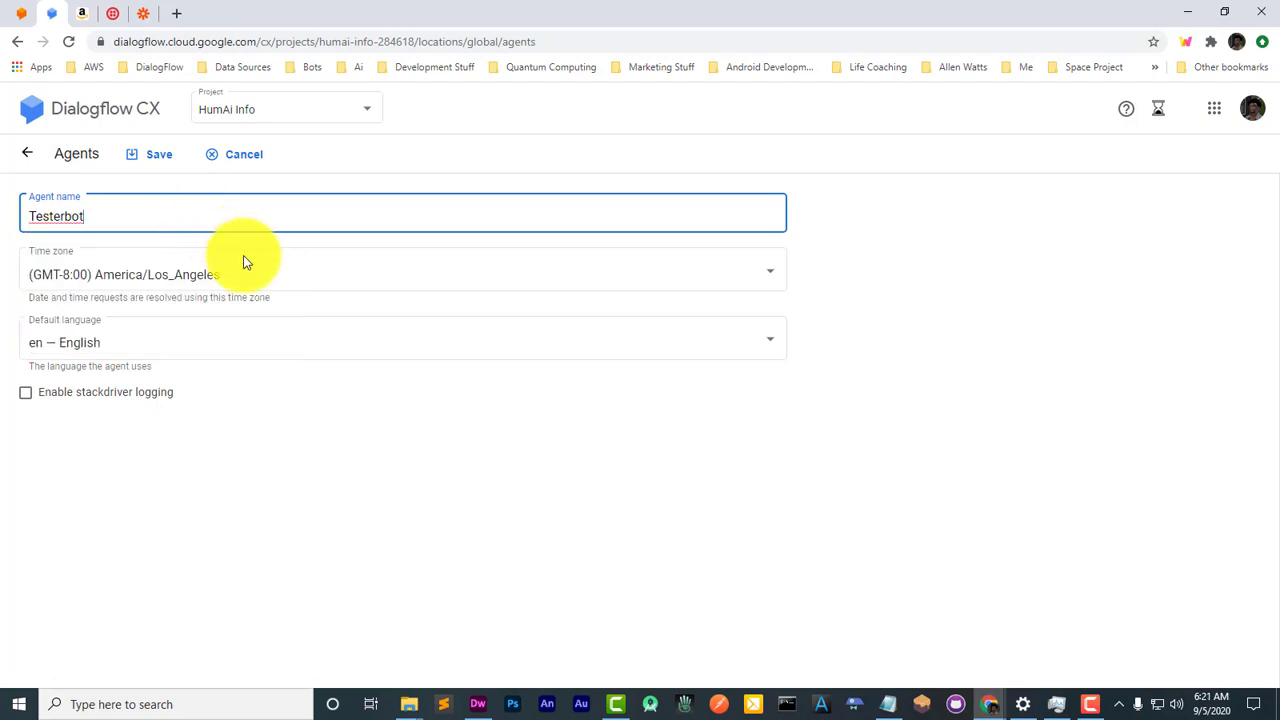
pyautogui.click(165, 156)
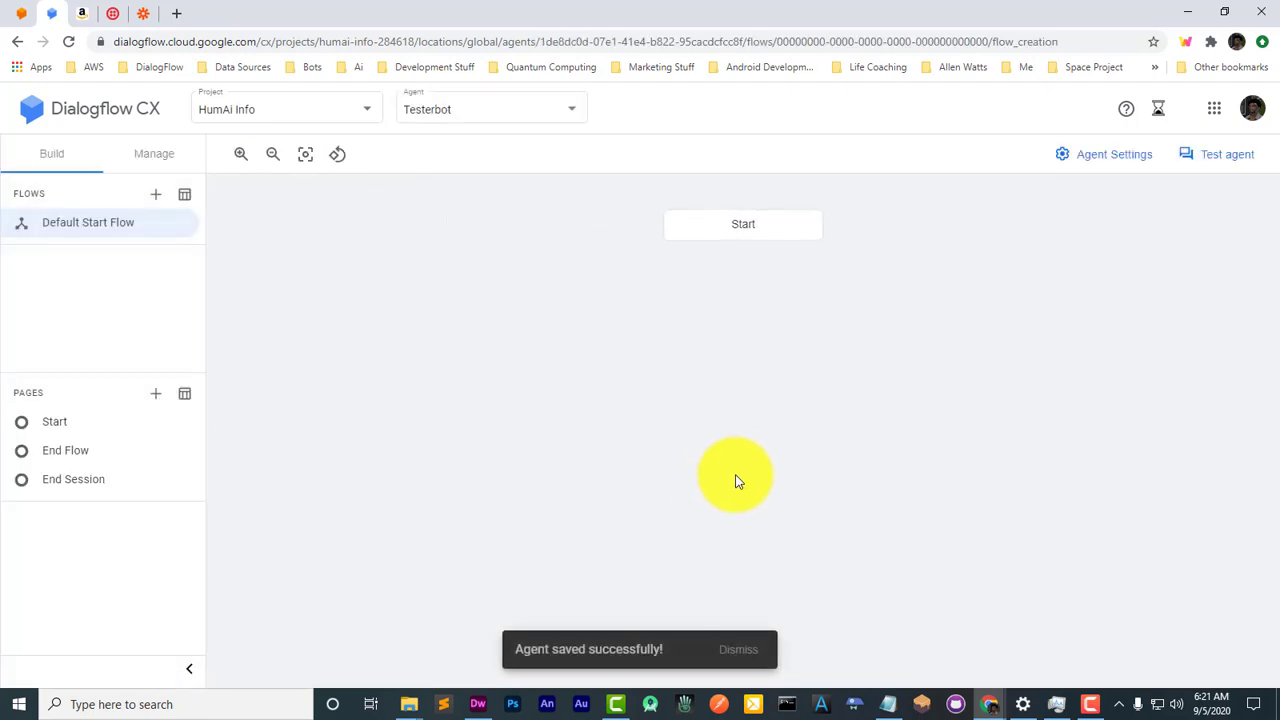
# Step: Switch to Dialogflow Essentials and open the intents list of the Bricks2Bits agent for comparison
pyautogui.moveTo(700, 322); pyautogui.dragTo(429, 317)
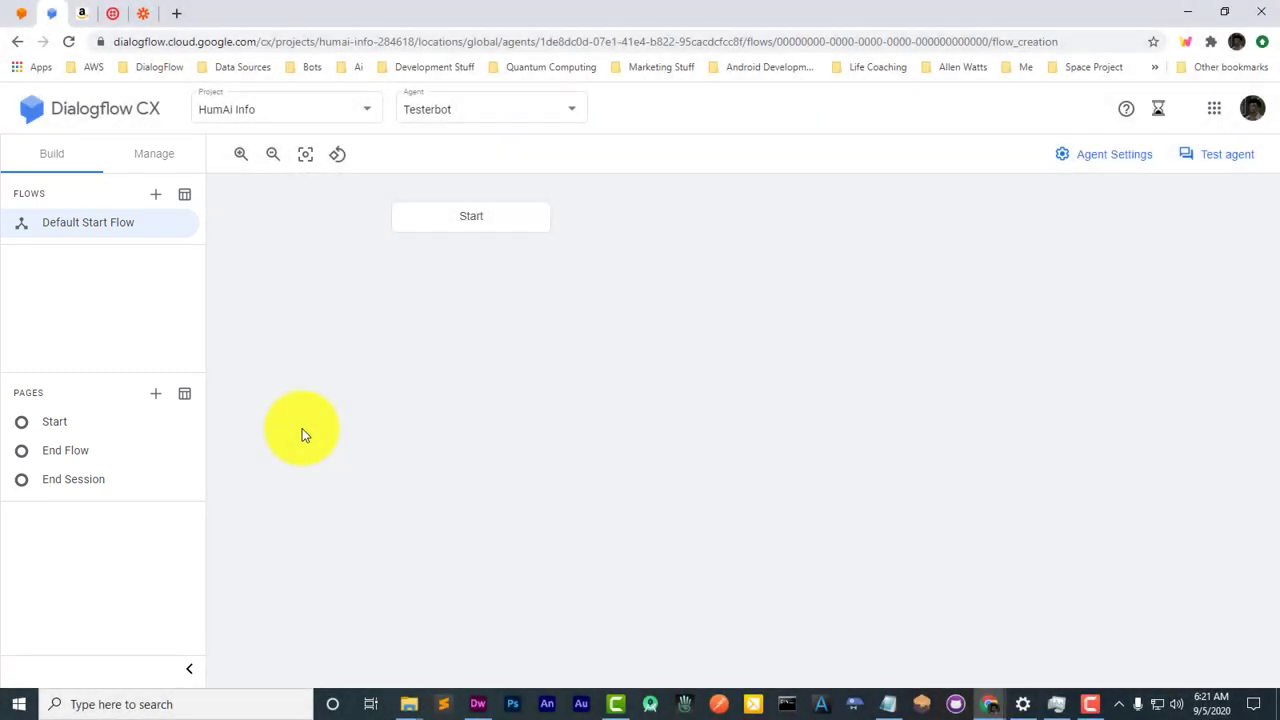
pyautogui.click(20, 13)
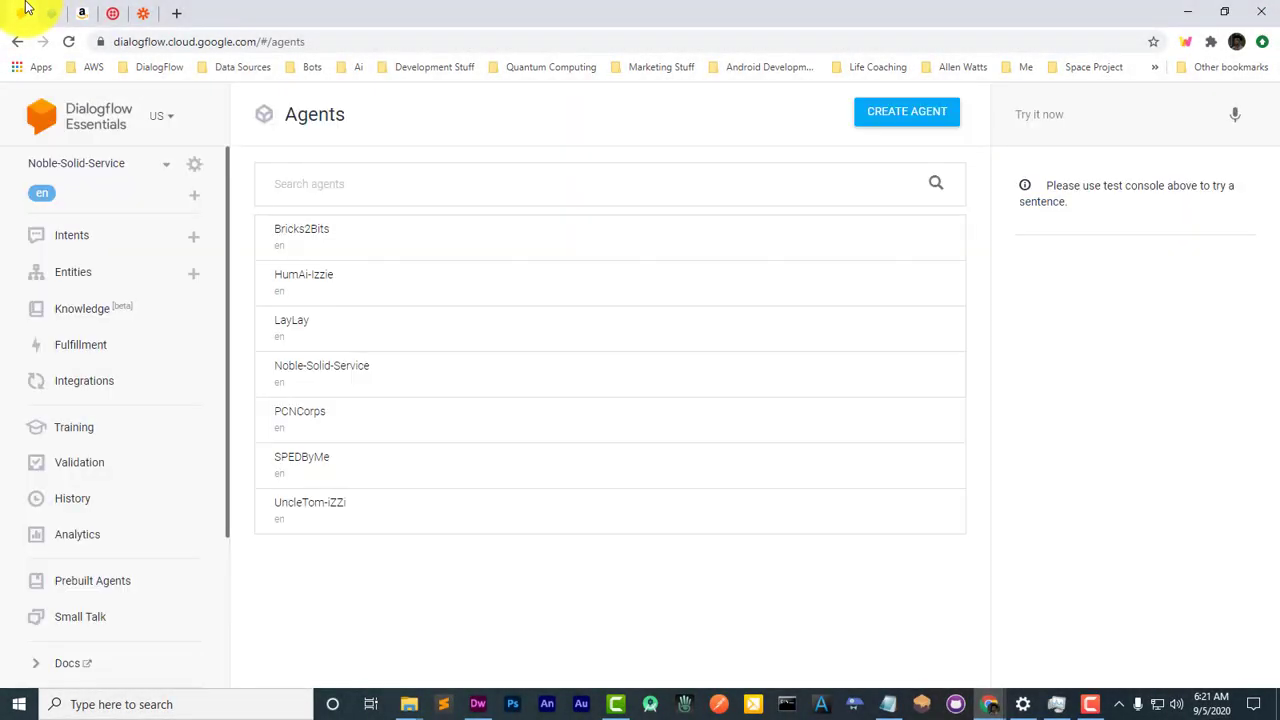
pyautogui.click(398, 236)
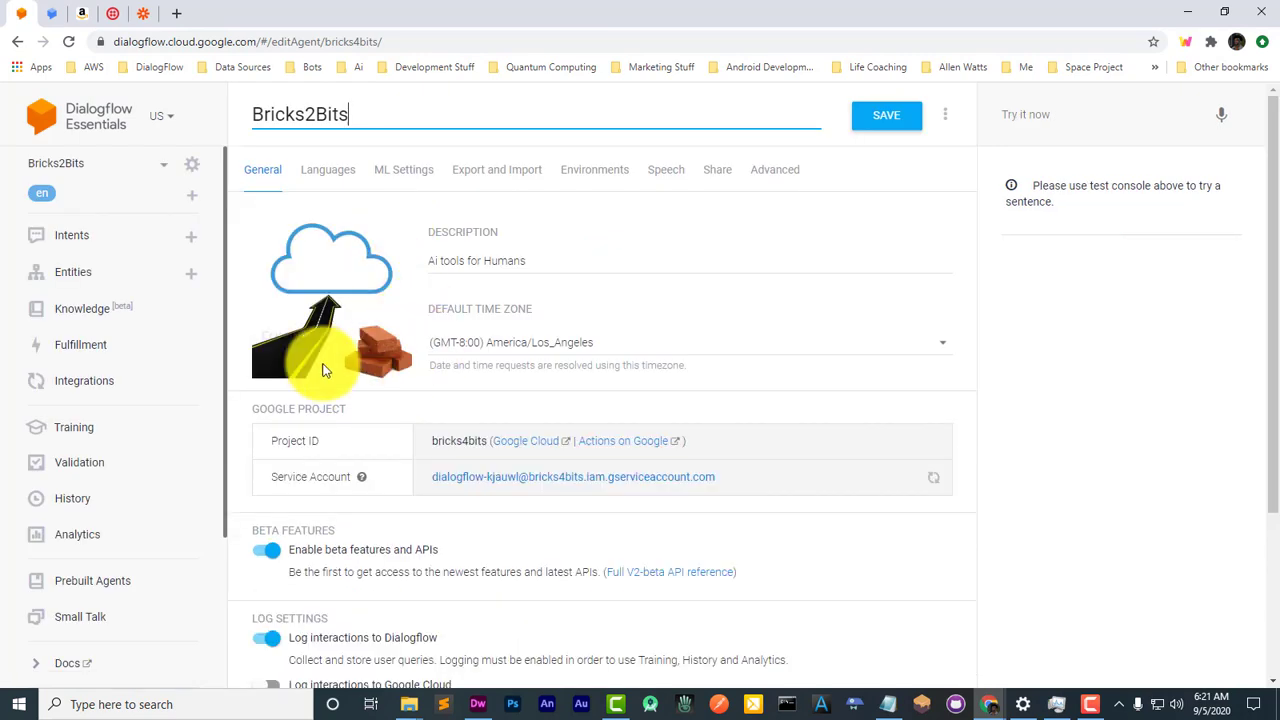
pyautogui.click(116, 240)
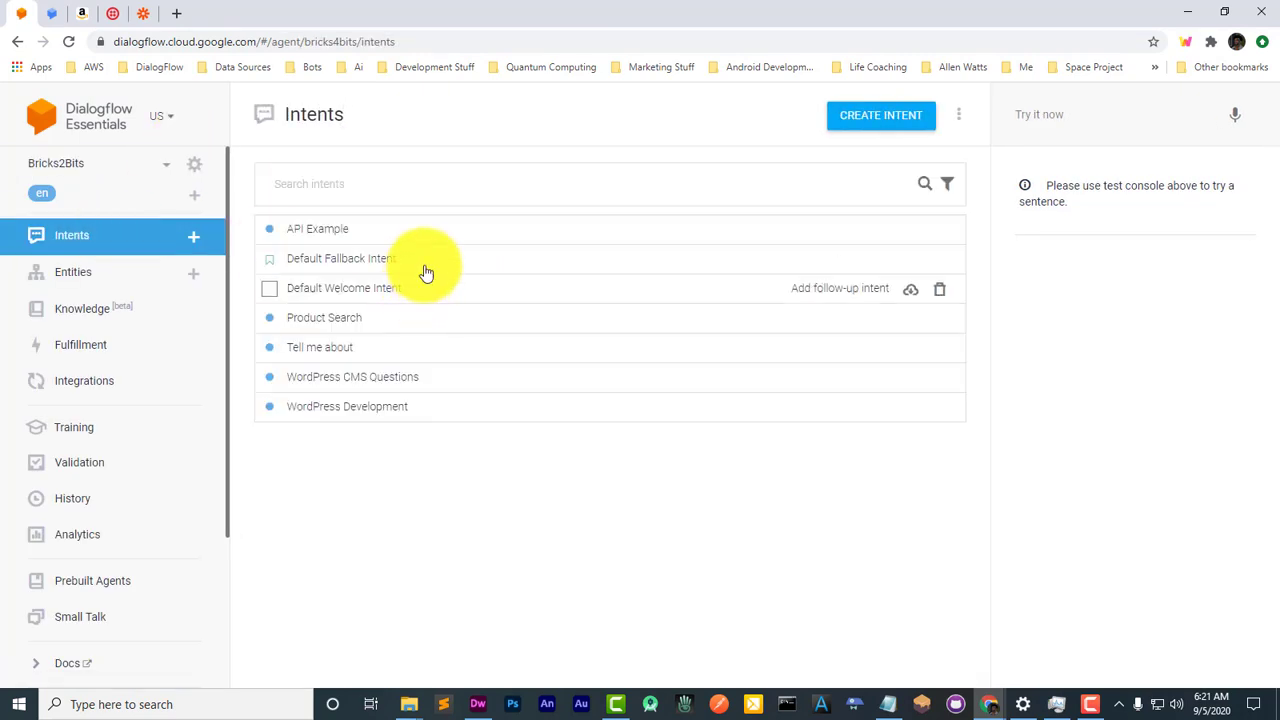
# Step: Return to Dialogflow CX and expand the Start page of Testerbot's Default Start Flow to view its routes and event handlers
pyautogui.click(60, 15)
pyautogui.click(480, 222)
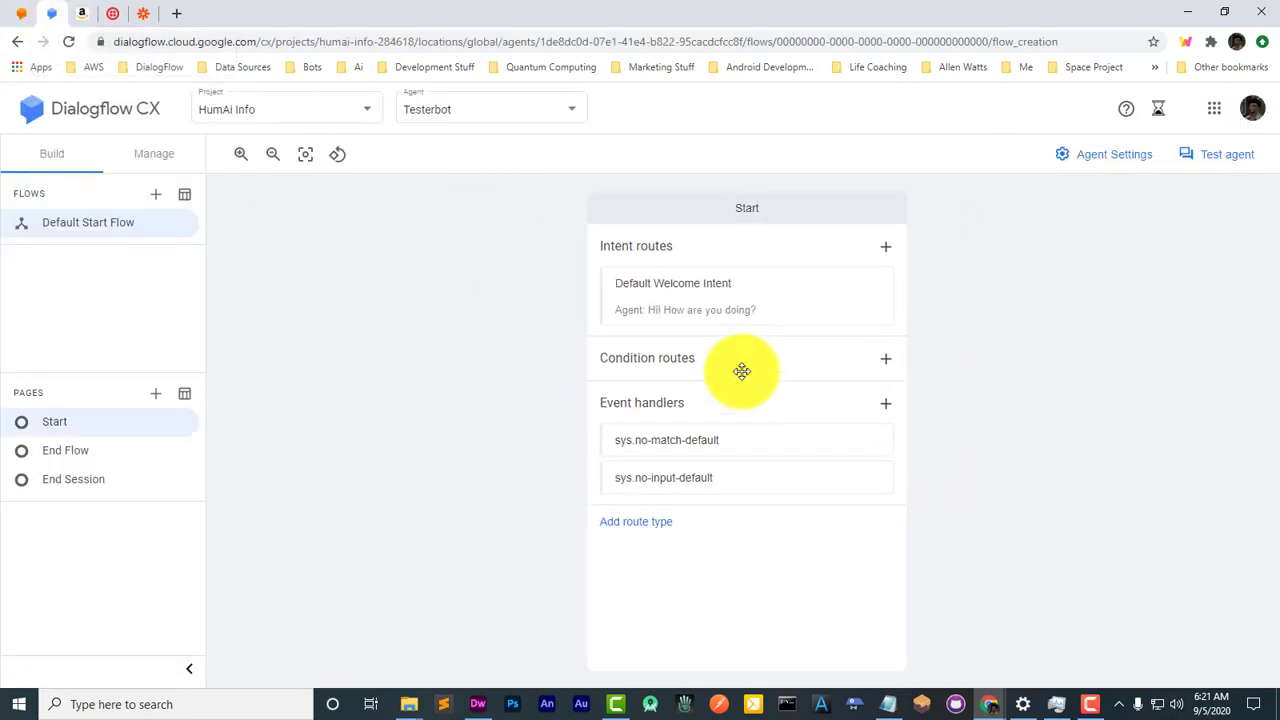
pyautogui.moveTo(337, 286); pyautogui.dragTo(249, 283)
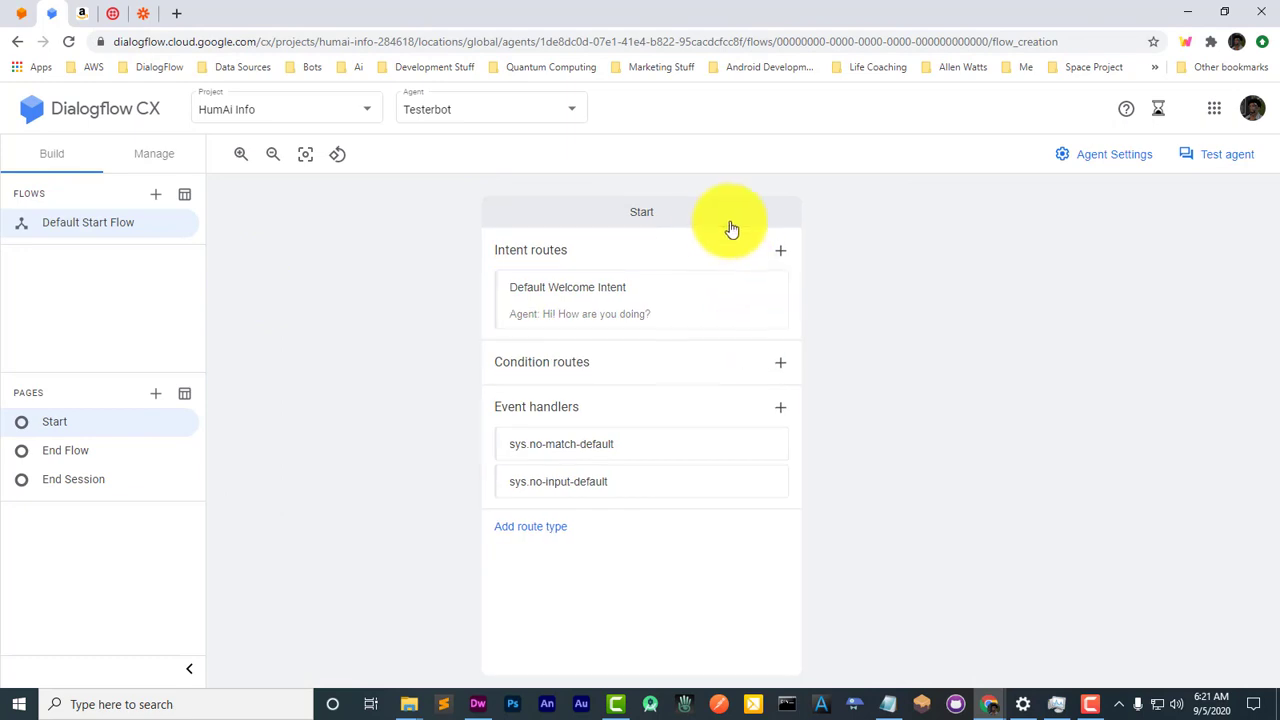
# Step: Switch to the Twilio console and open the Business Text Main flow in Studio
pyautogui.click(115, 10)
pyautogui.click(21, 420)
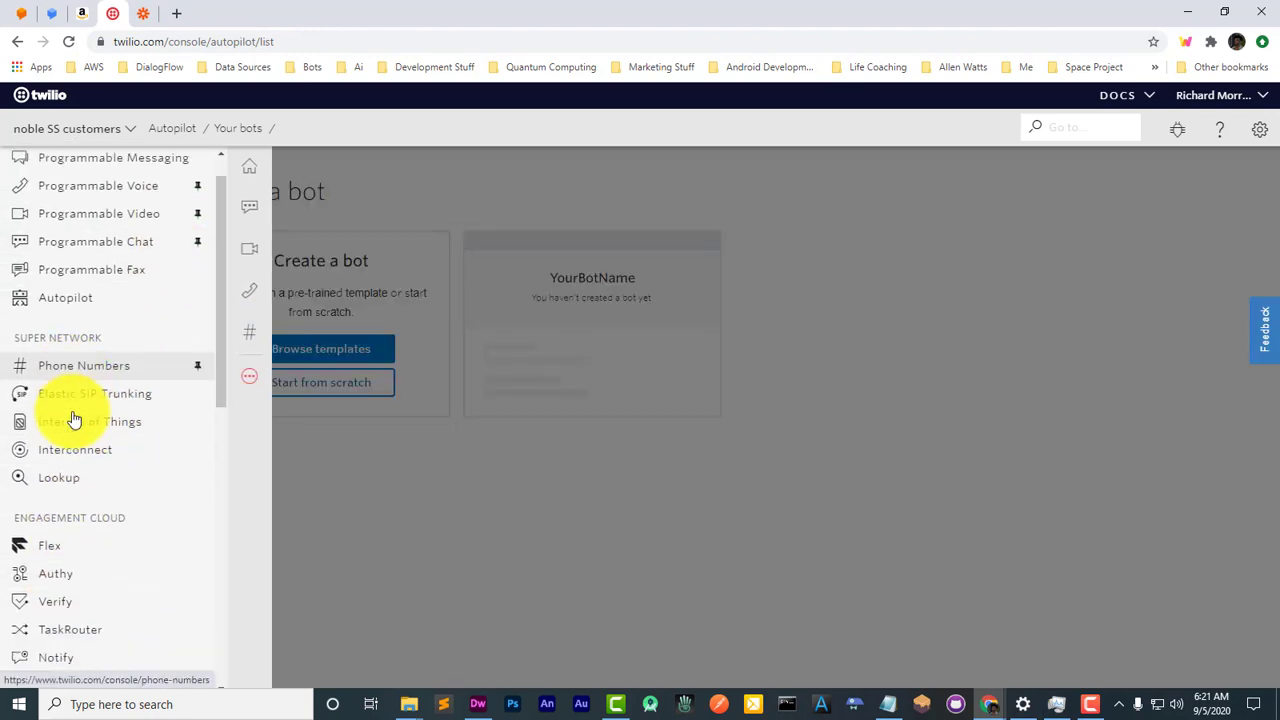
pyautogui.scroll(-3, 73, 420)
pyautogui.click(73, 614)
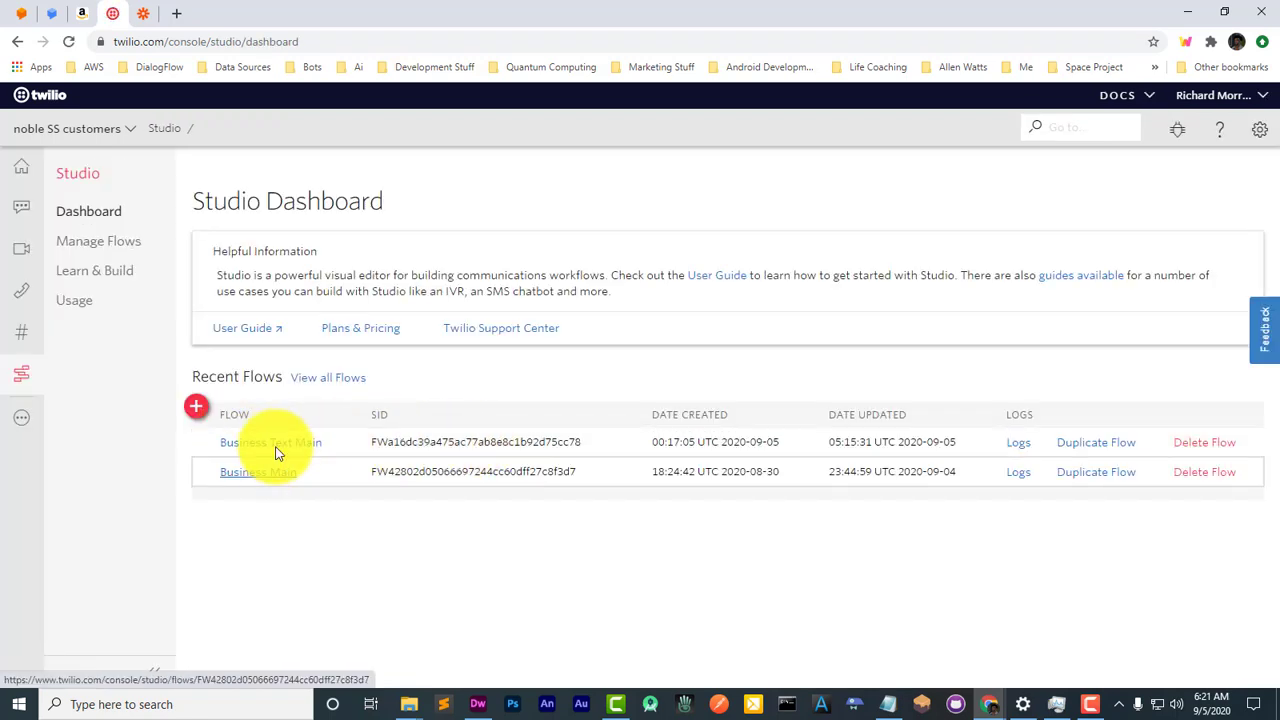
pyautogui.click(270, 444)
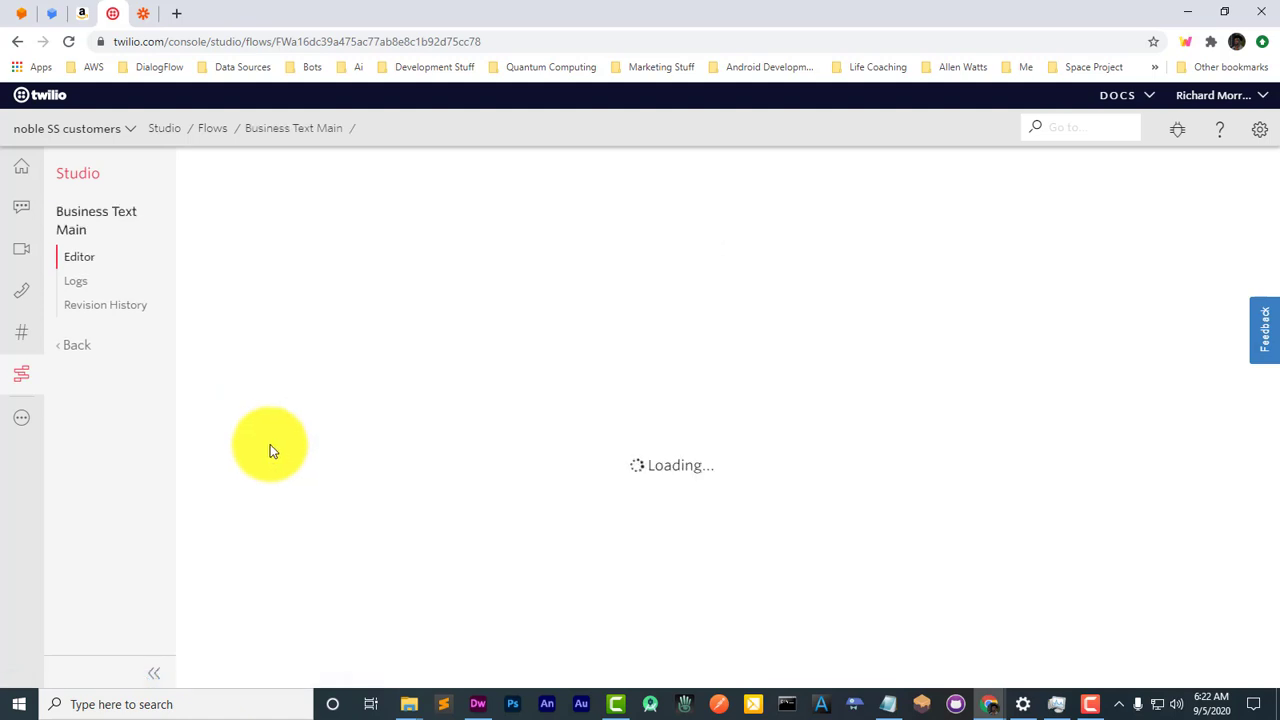
# Step: Examine the widget layout of the Business Text Main flow and open Twilio's Autopilot section
pyautogui.scroll(-2, 771, 463)
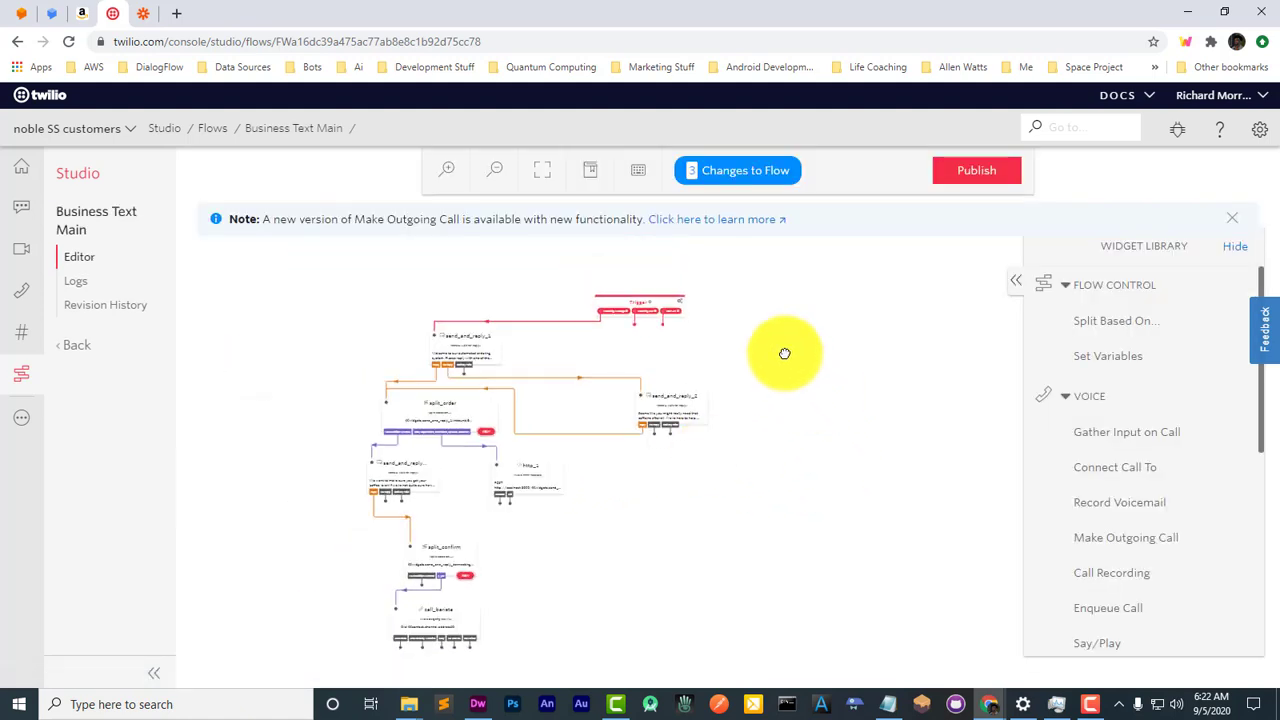
pyautogui.moveTo(794, 366); pyautogui.dragTo(732, 400)
pyautogui.moveTo(523, 309); pyautogui.dragTo(506, 282)
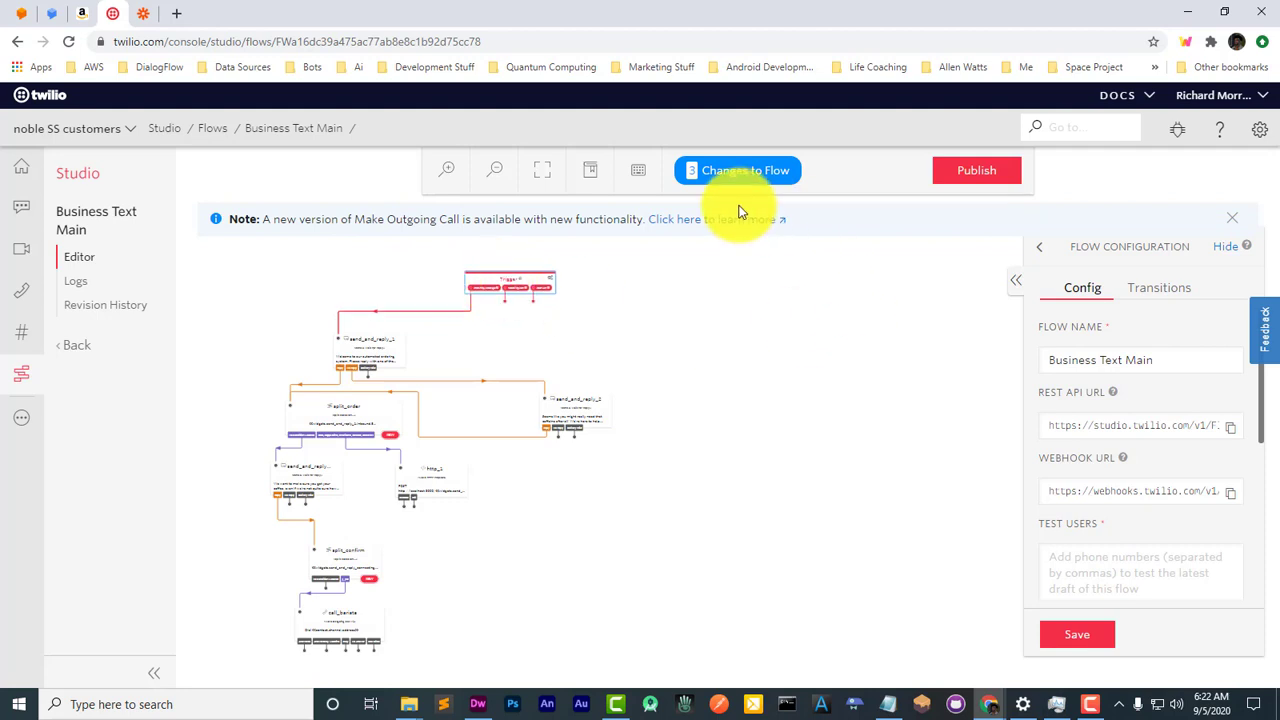
pyautogui.moveTo(714, 309); pyautogui.dragTo(815, 295)
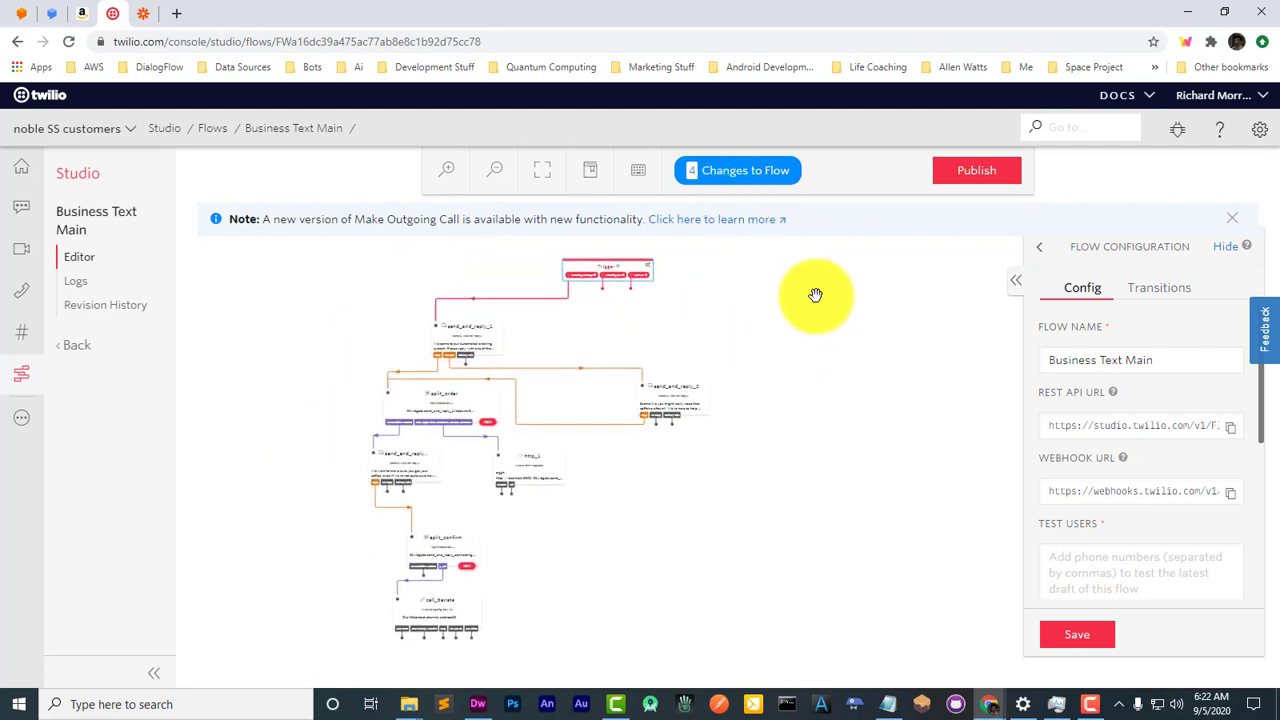
pyautogui.click(22, 418)
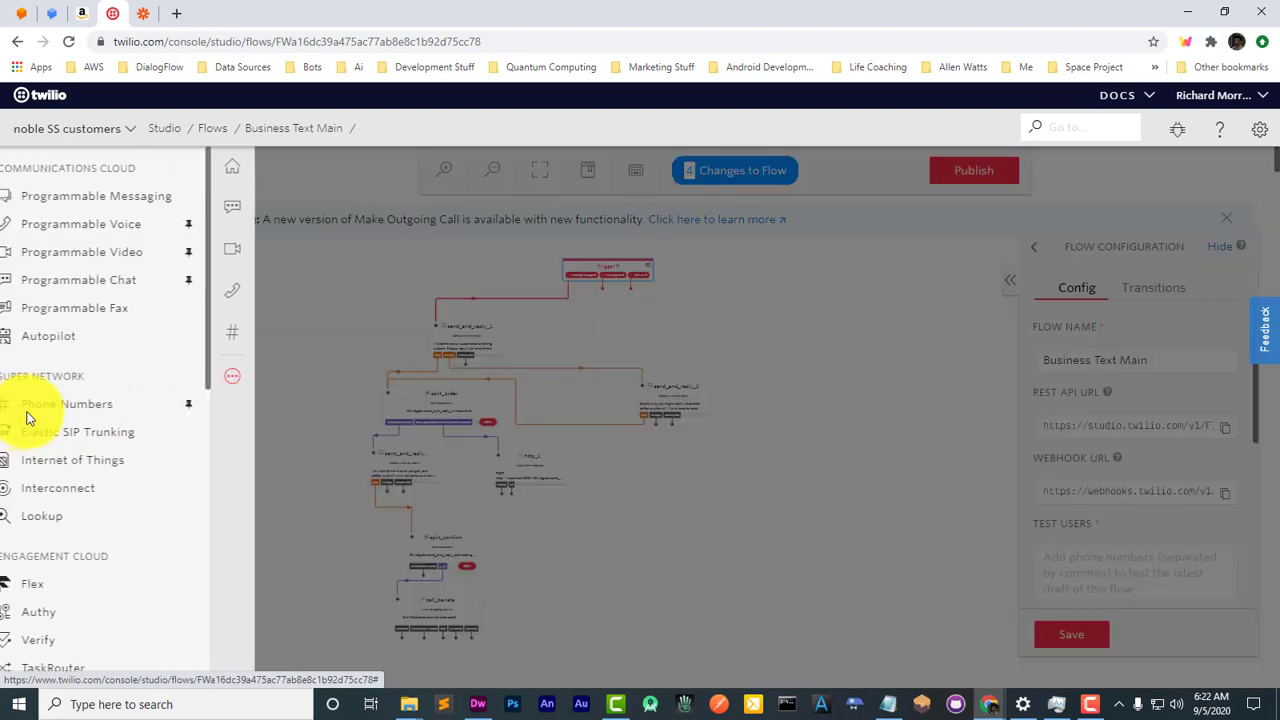
pyautogui.click(99, 340)
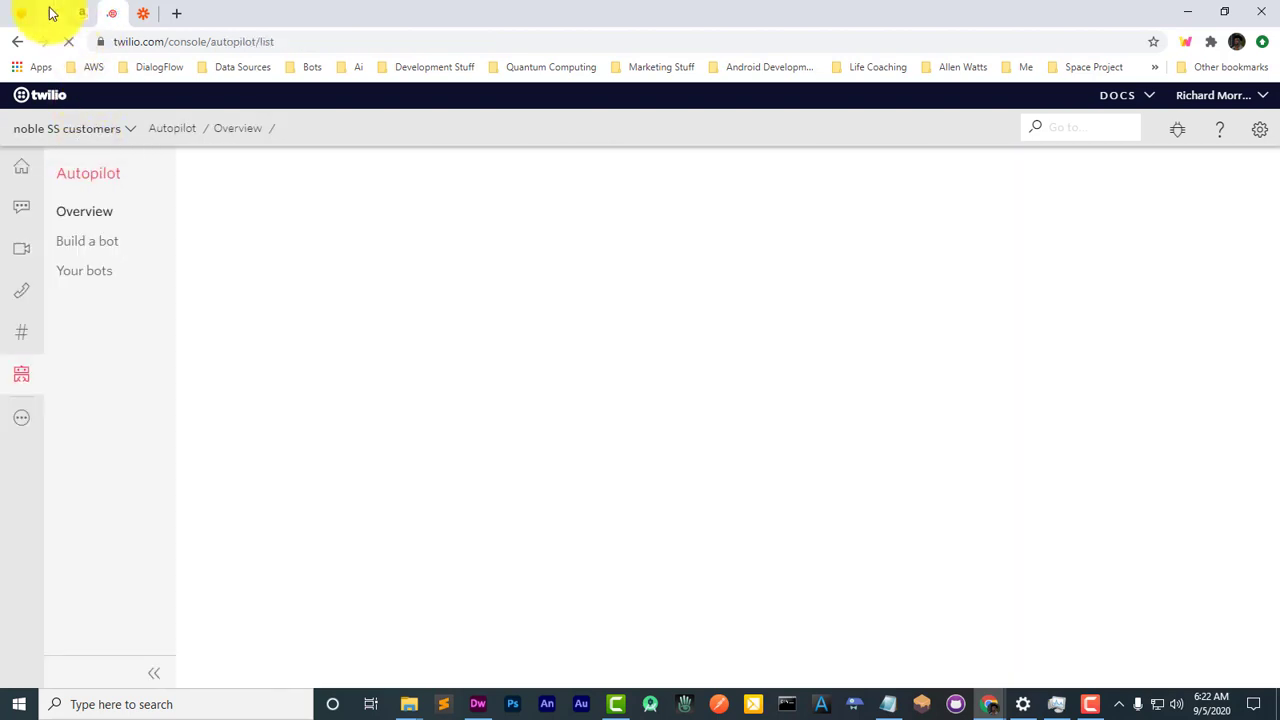
# Step: Switch back to Dialogflow CX and test the Testerbot agent in the simulator's Draft environment with the message "hi"
pyautogui.click(50, 12)
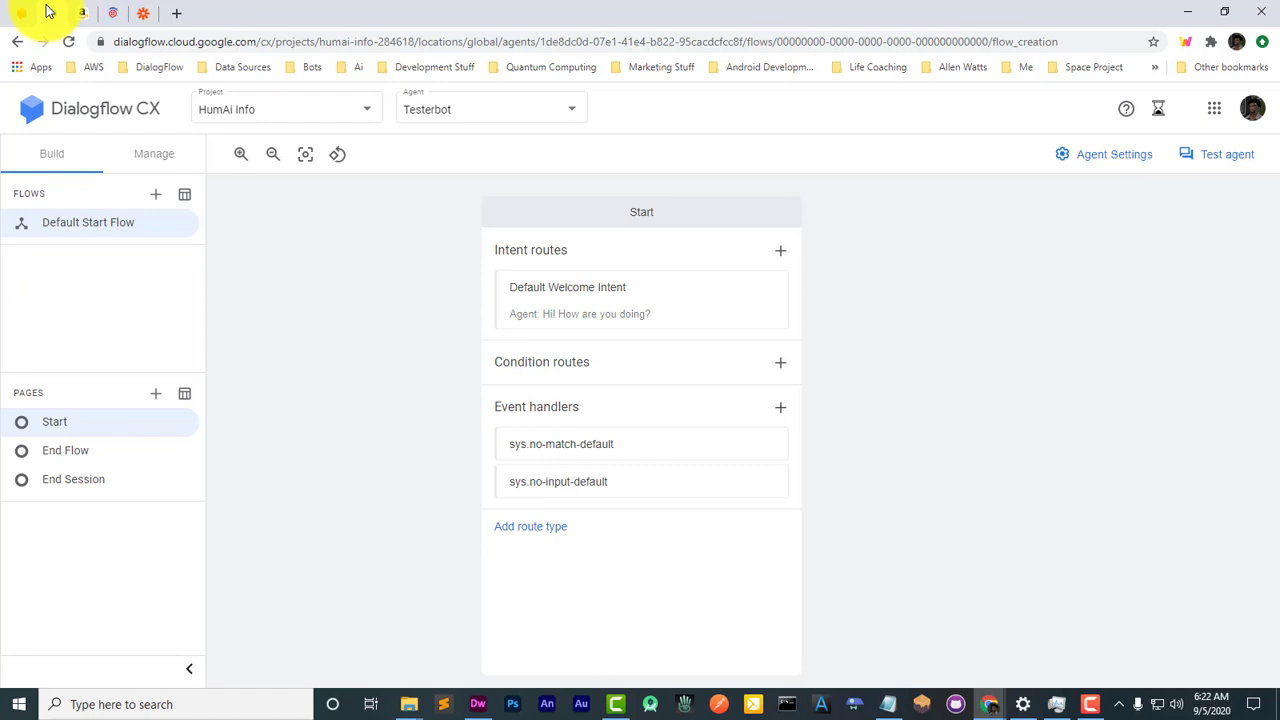
pyautogui.moveTo(409, 271); pyautogui.dragTo(268, 295)
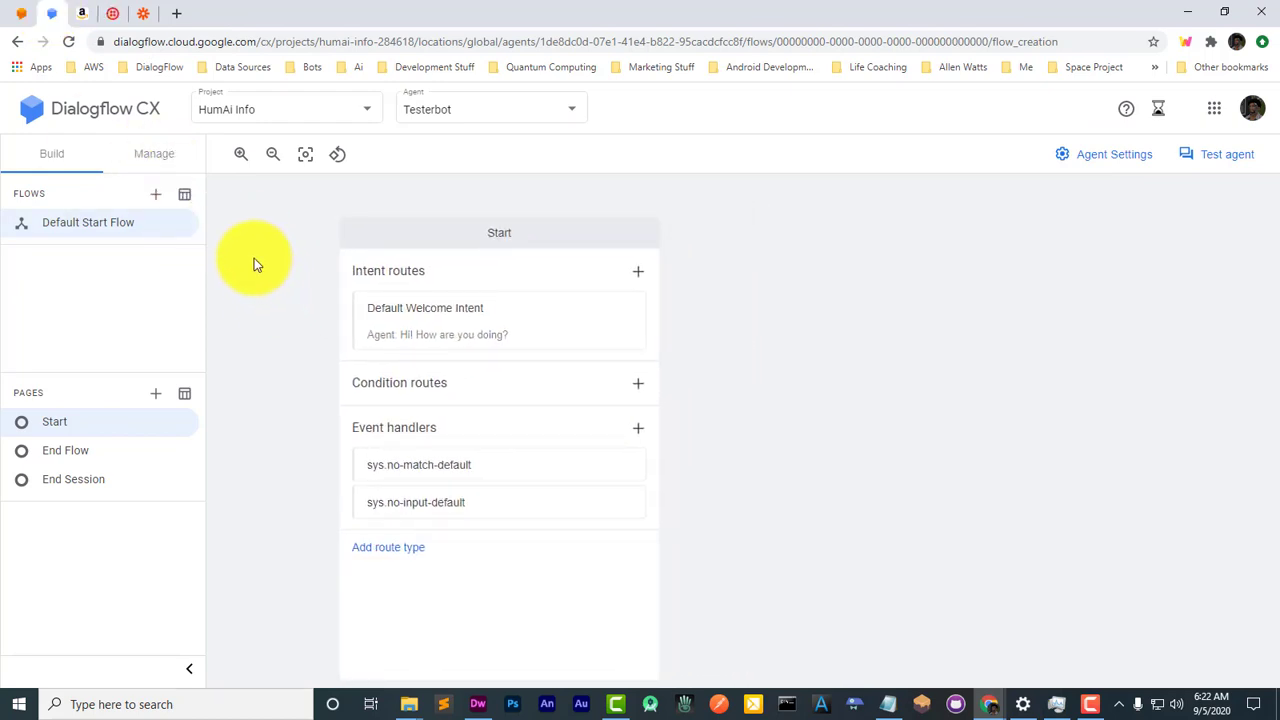
pyautogui.click(1228, 155)
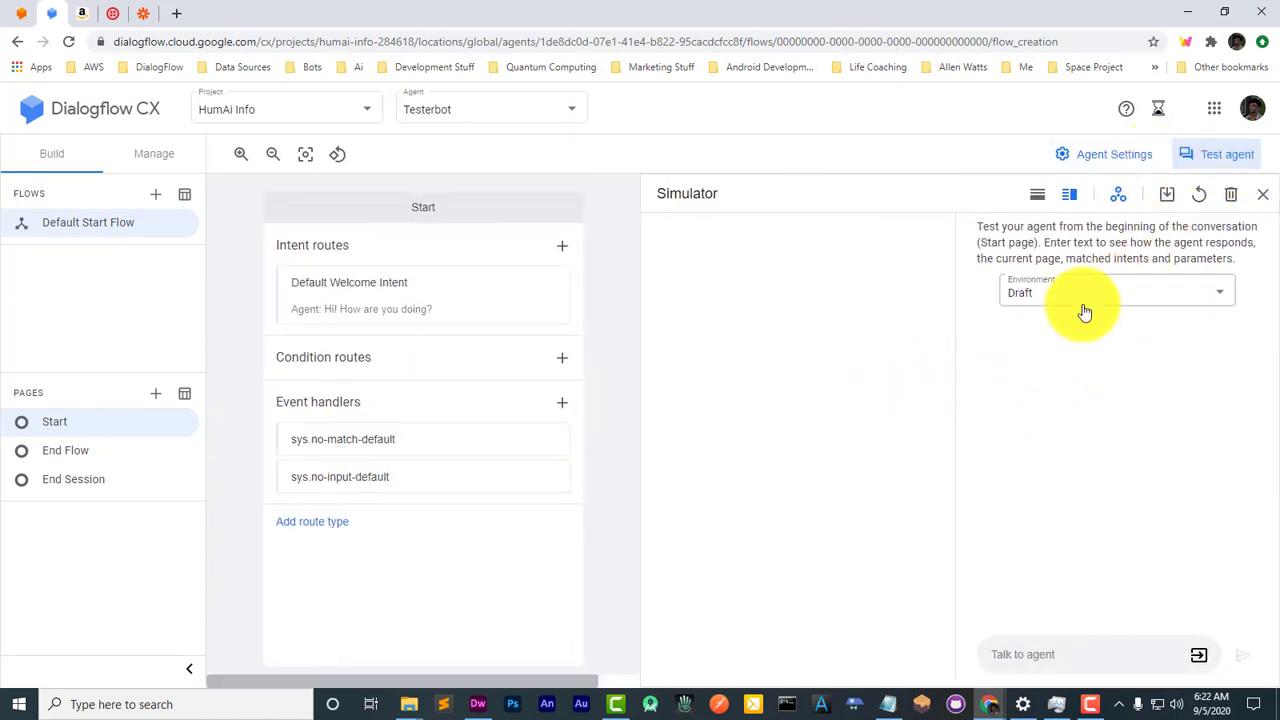
pyautogui.click(1068, 654)
pyautogui.write('hi')
pyautogui.press('Return')
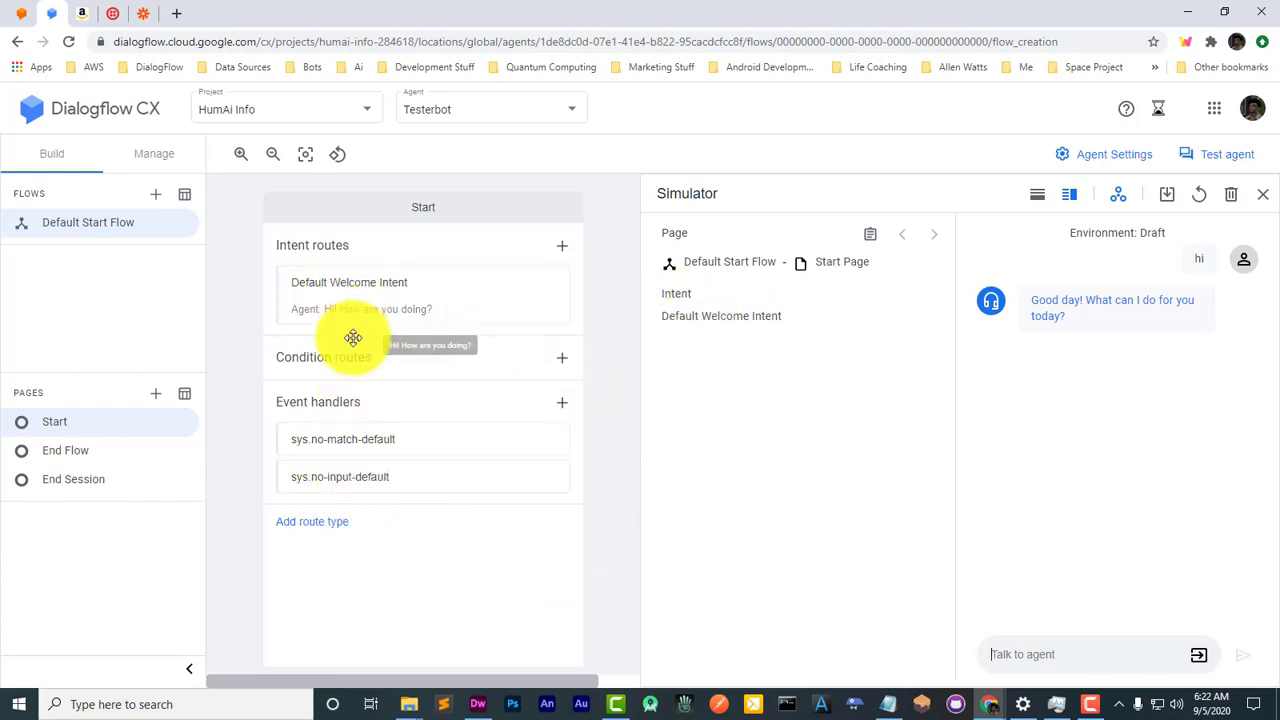
# Step: Open the general agent settings of Testerbot
pyautogui.moveTo(609, 300)
pyautogui.mouseDown()
pyautogui.moveTo(571, 334)
pyautogui.moveTo(604, 309)
pyautogui.mouseUp()
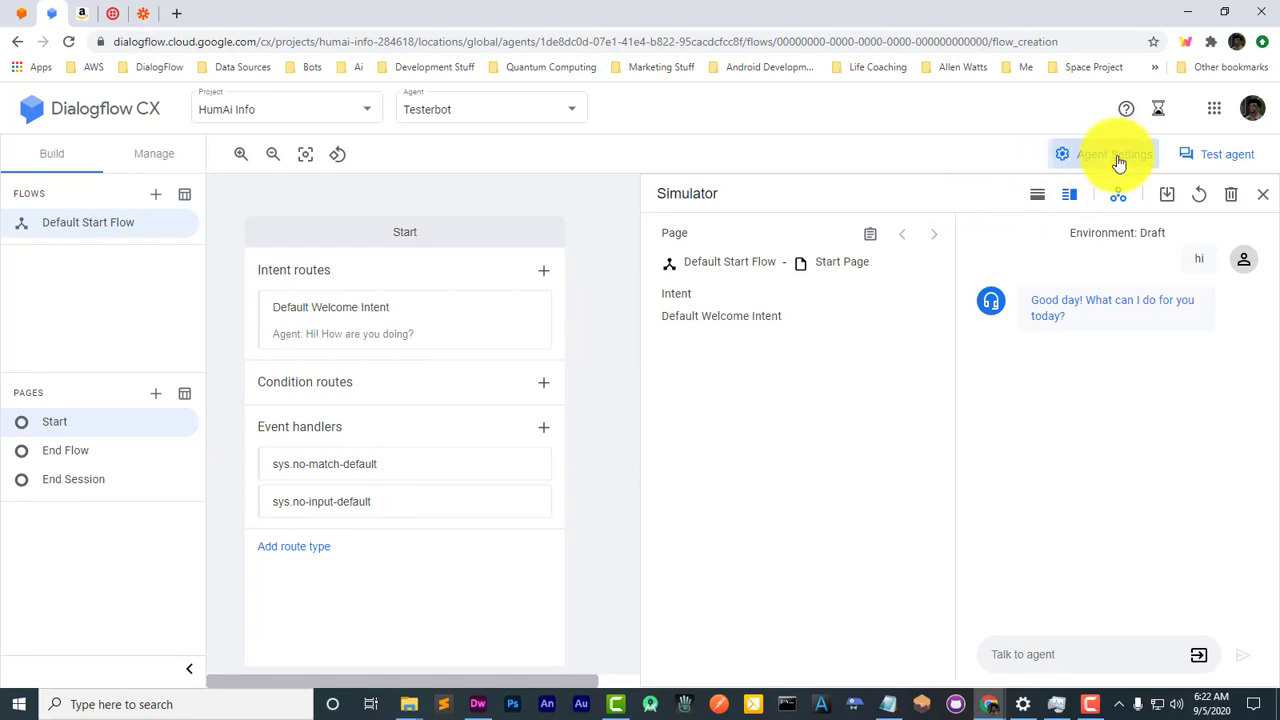
pyautogui.click(1112, 155)
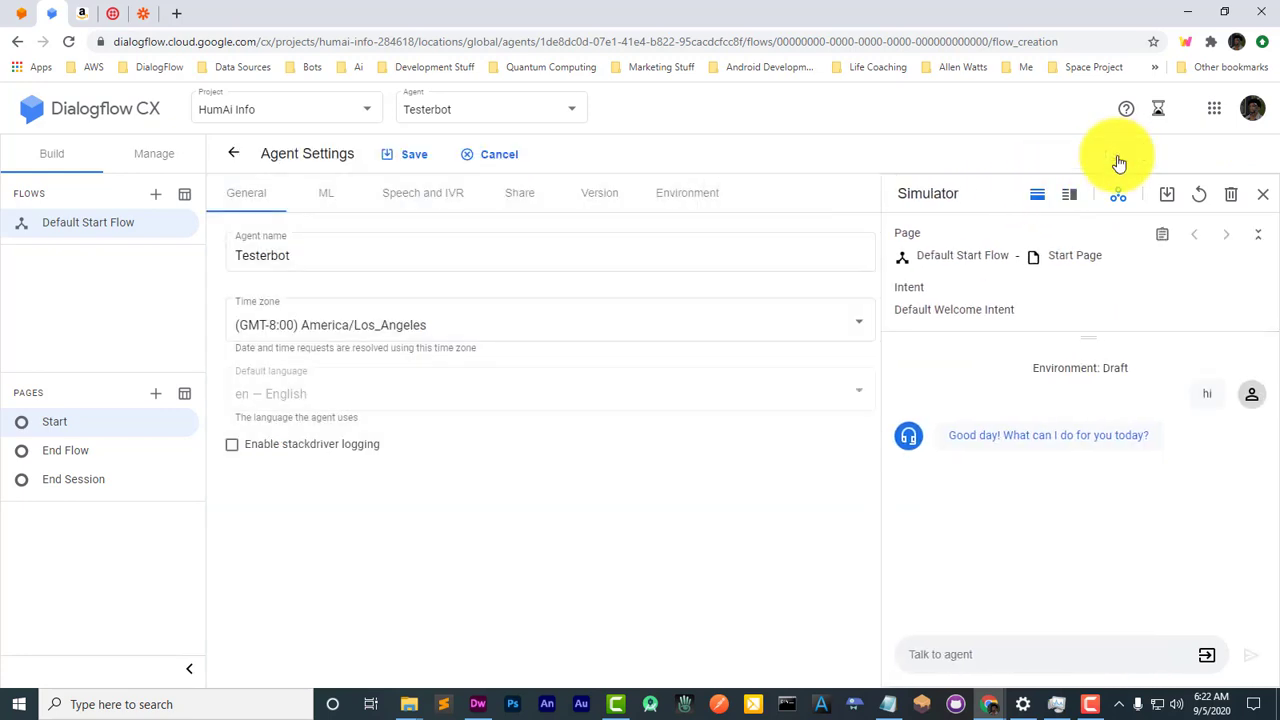
# Step: Review Testerbot's ML, Speech and IVR, and Share settings, and reselect the Start page
pyautogui.click(326, 196)
pyautogui.click(403, 206)
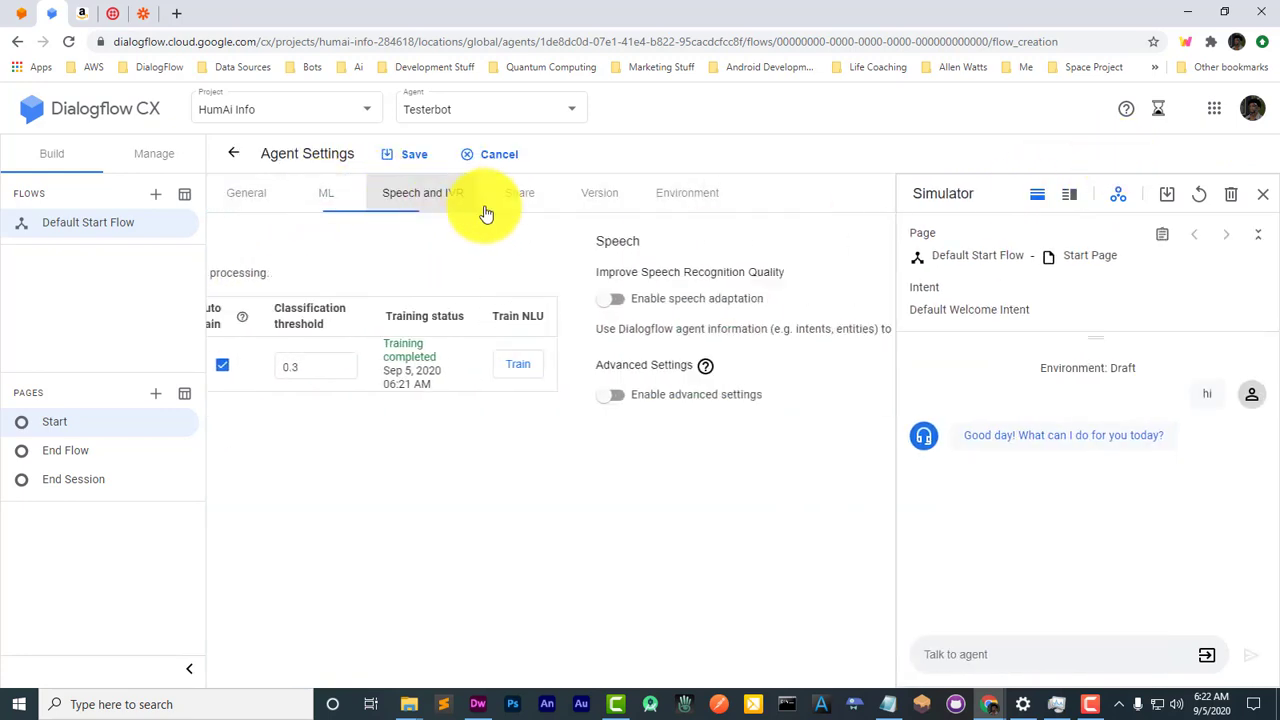
pyautogui.click(540, 206)
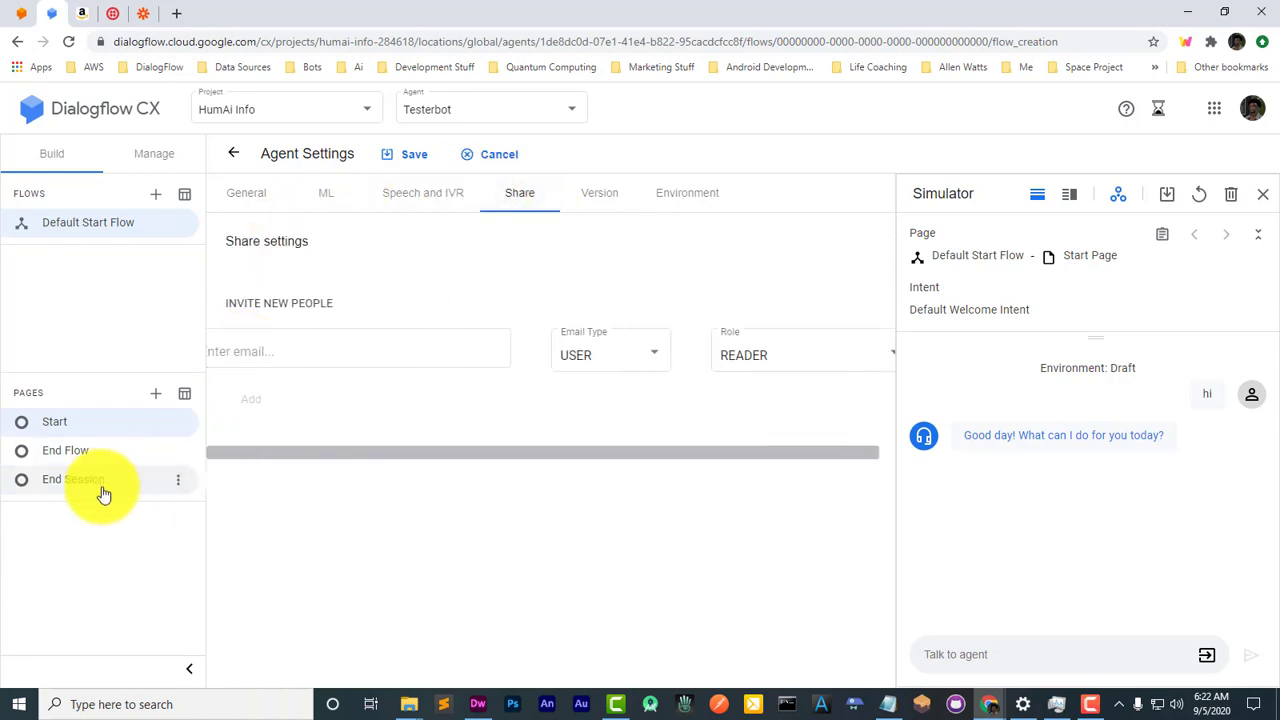
pyautogui.click(83, 451)
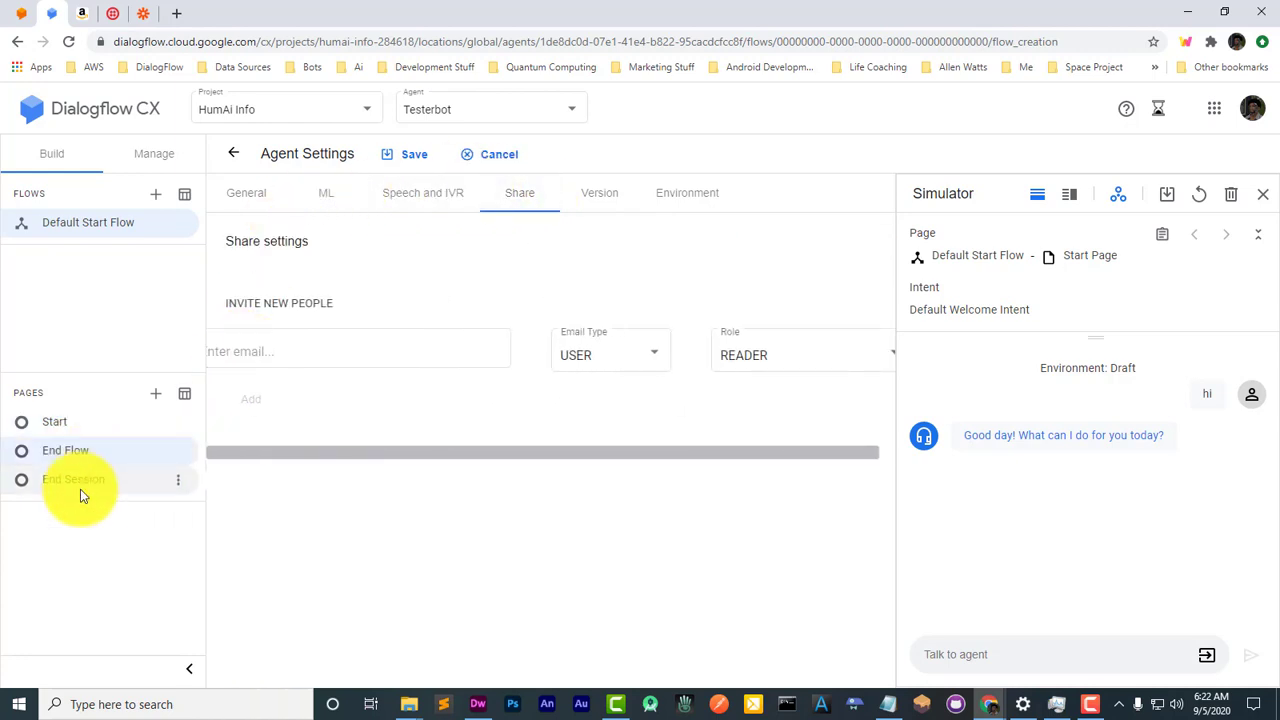
pyautogui.click(66, 425)
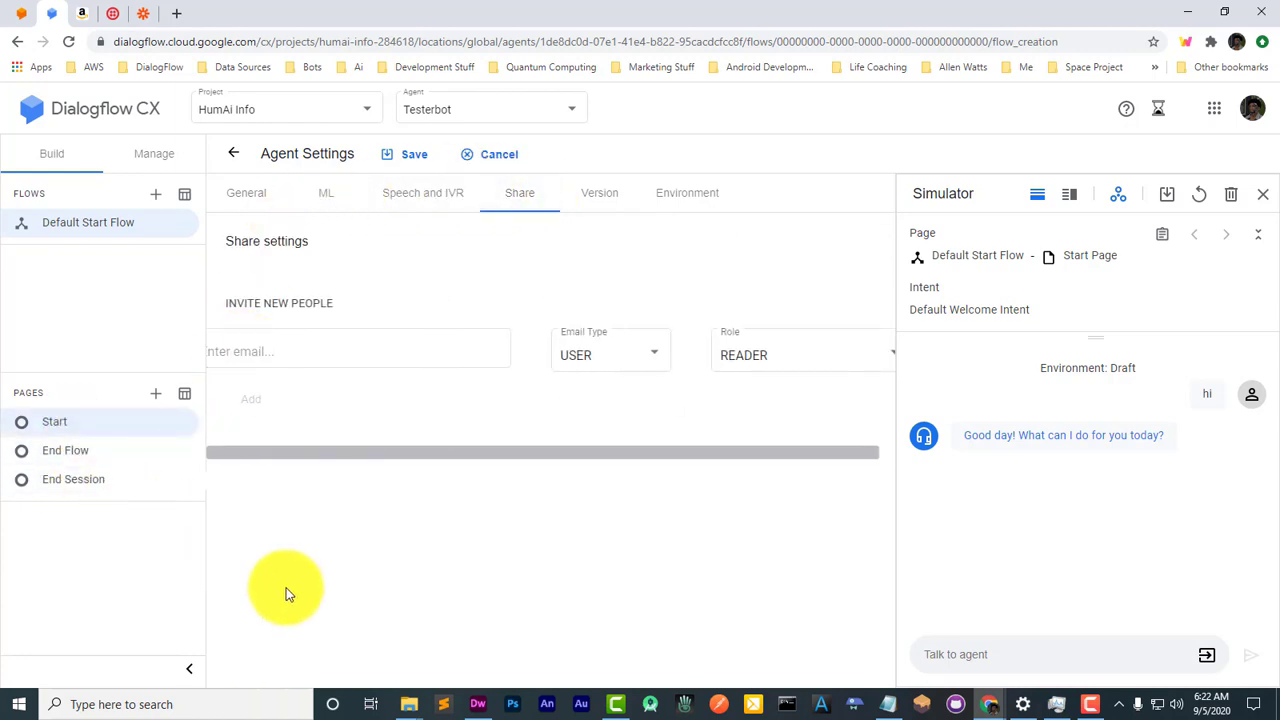
# Step: Look through the agent's intents, telephony integrations and webhooks, and return to the Default Start Flow's Start page
pyautogui.click(136, 162)
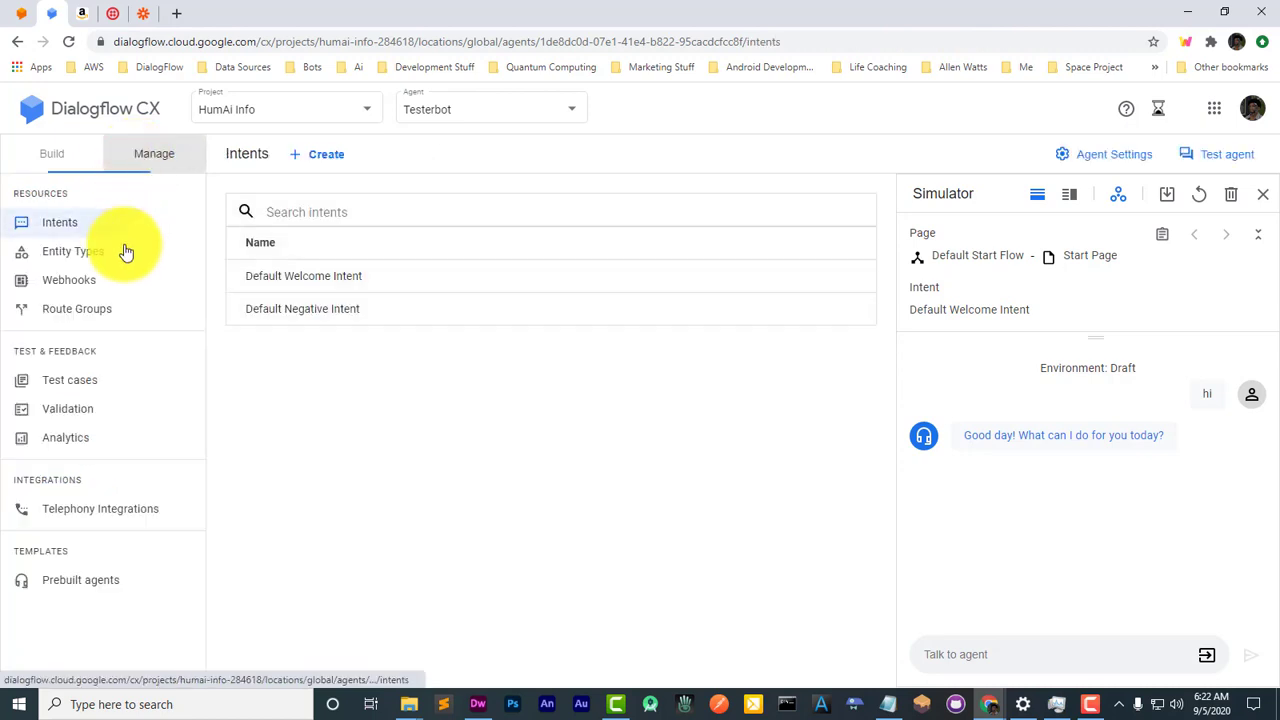
pyautogui.click(101, 512)
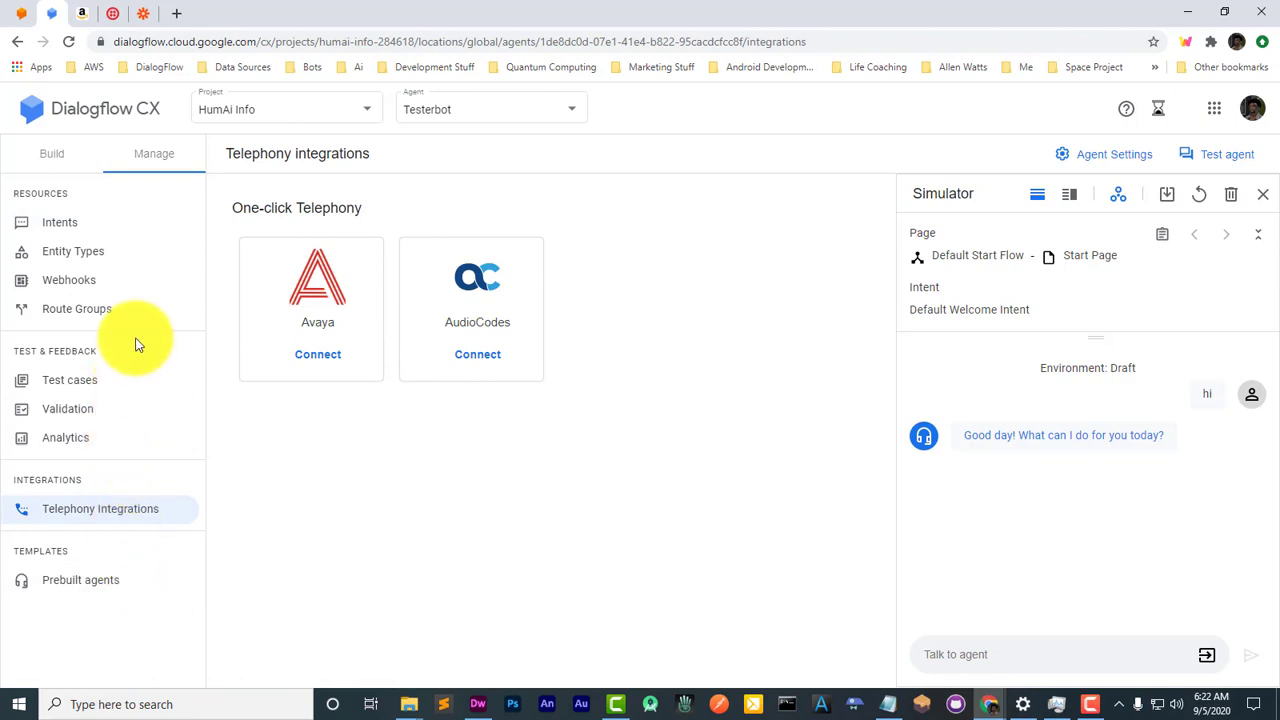
pyautogui.click(80, 296)
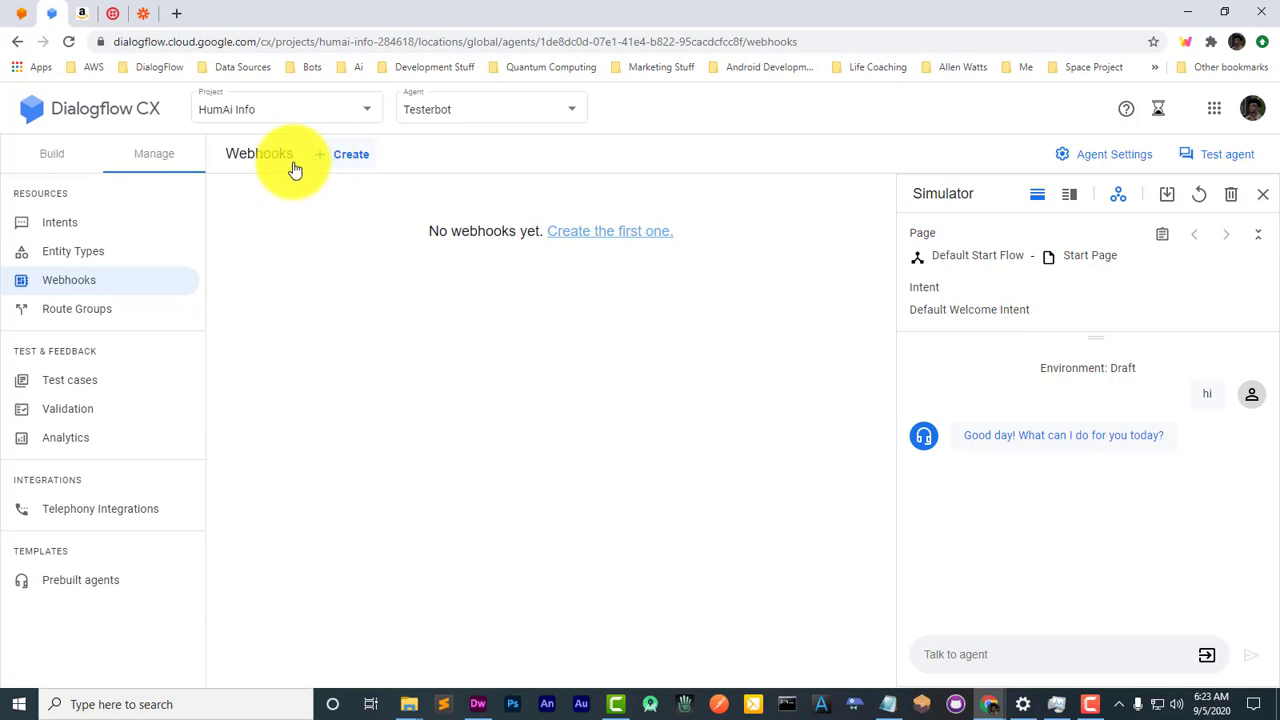
pyautogui.click(55, 160)
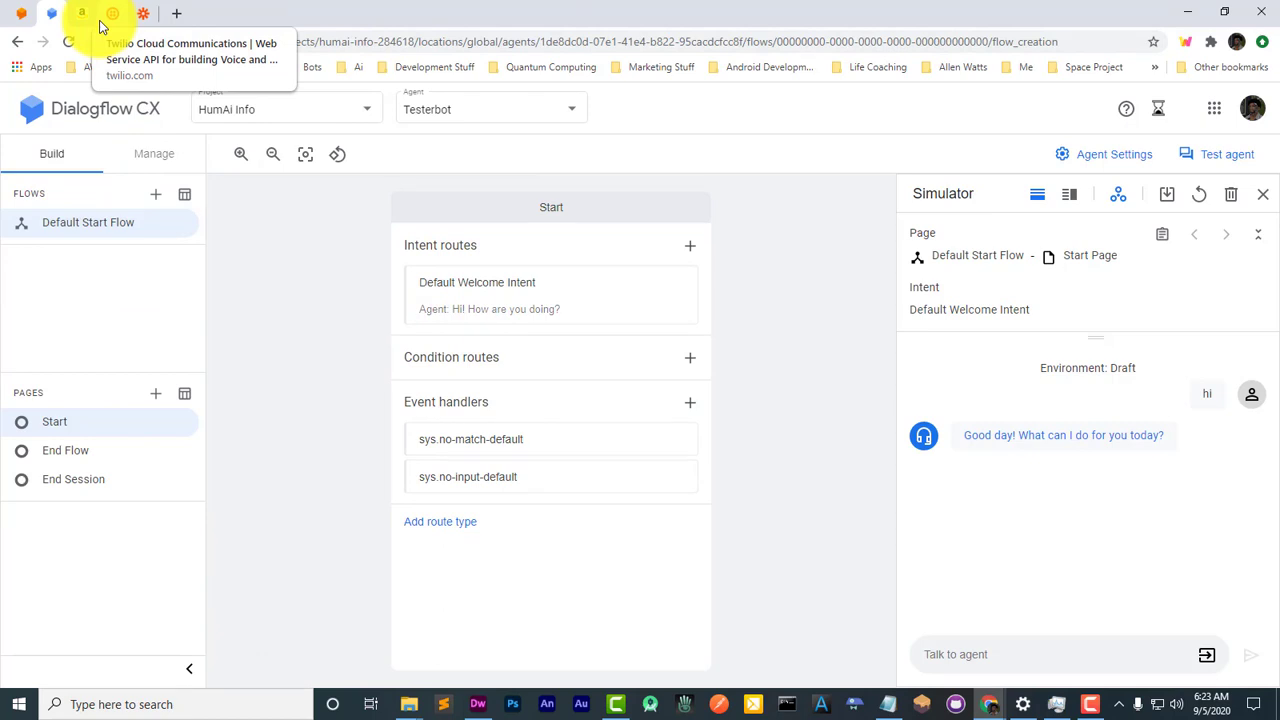
# Step: Switch between Twilio Autopilot, the Dialogflow Essentials intents list and the Amazon Alexa sign-in page for comparison, and return to Dialogflow CX
pyautogui.click(101, 20)
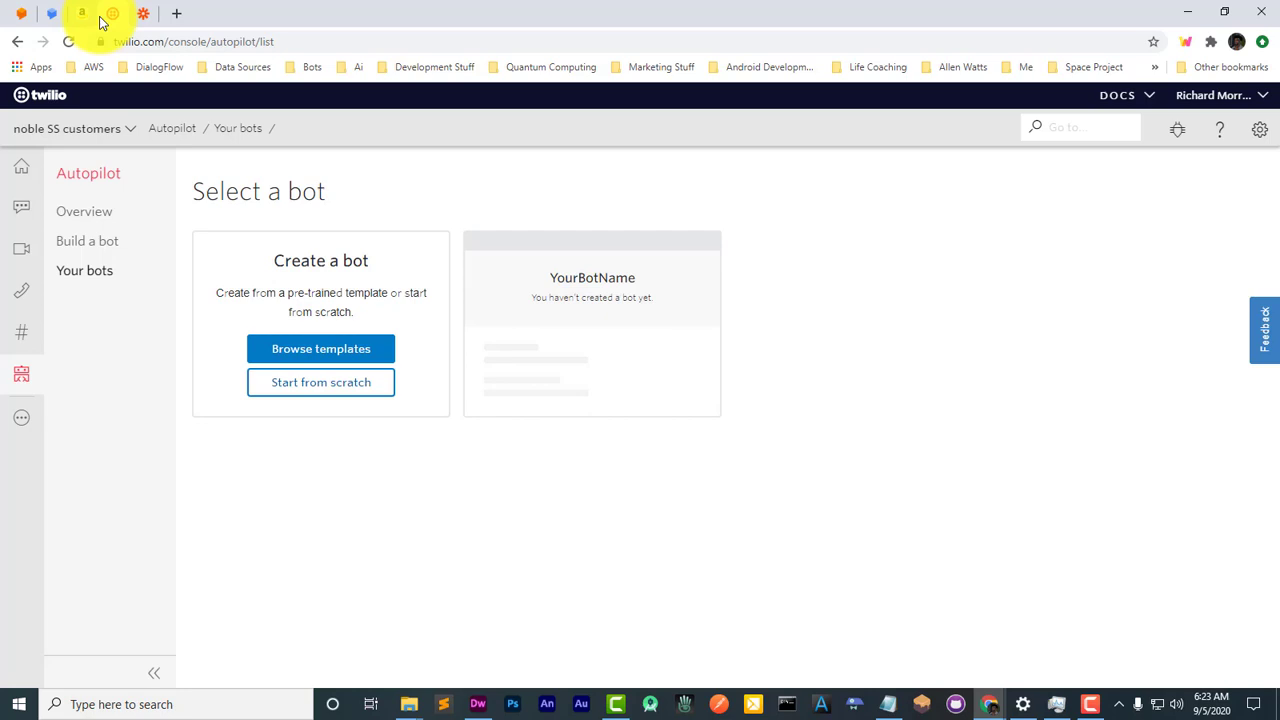
pyautogui.click(14, 13)
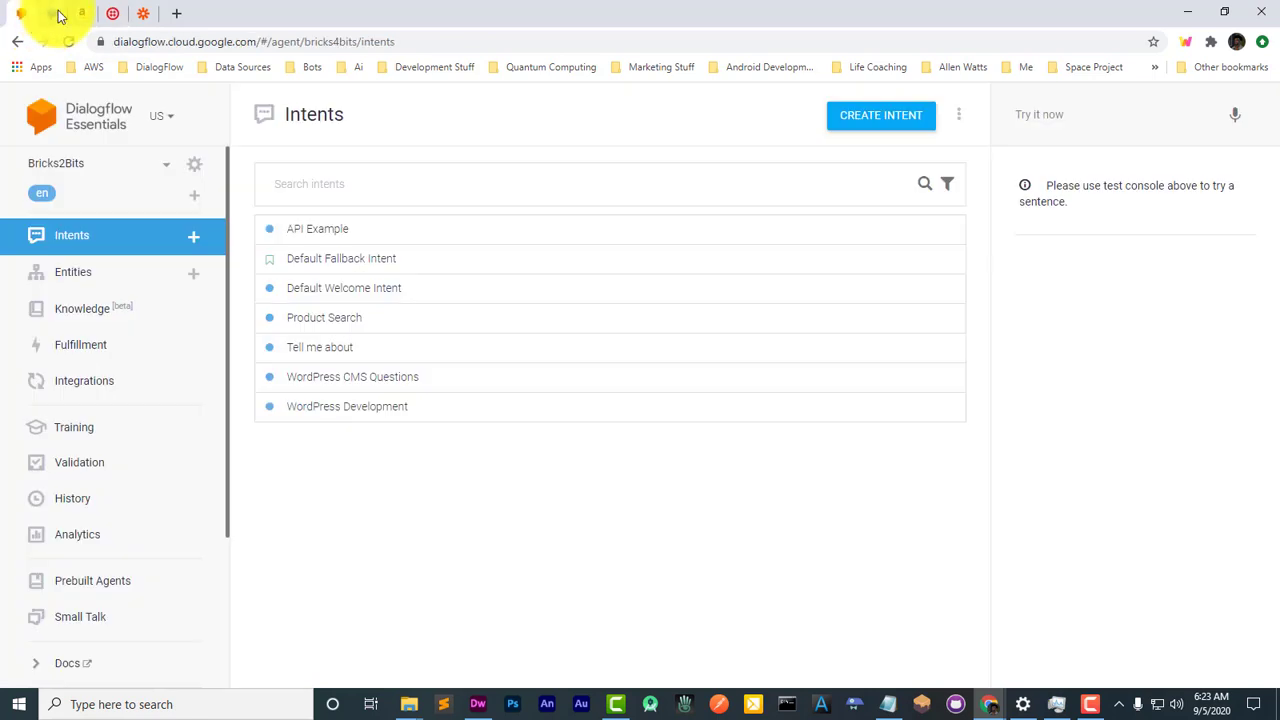
pyautogui.click(115, 12)
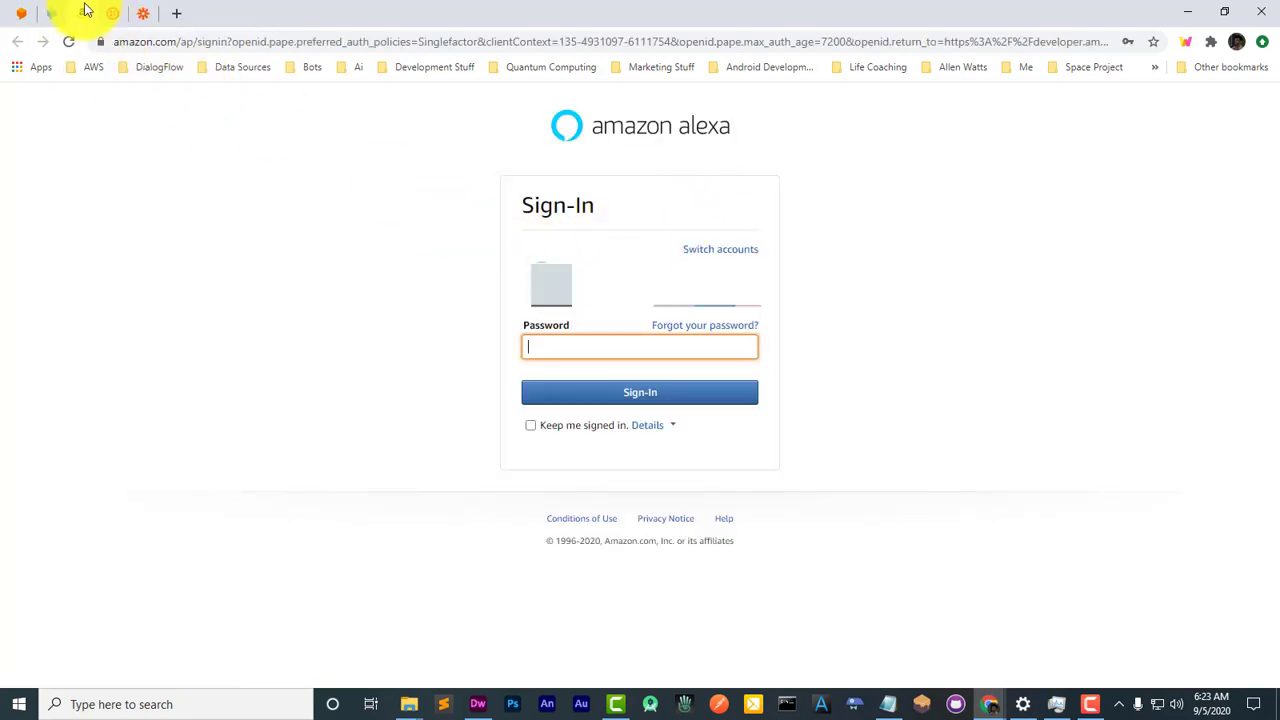
pyautogui.click(52, 14)
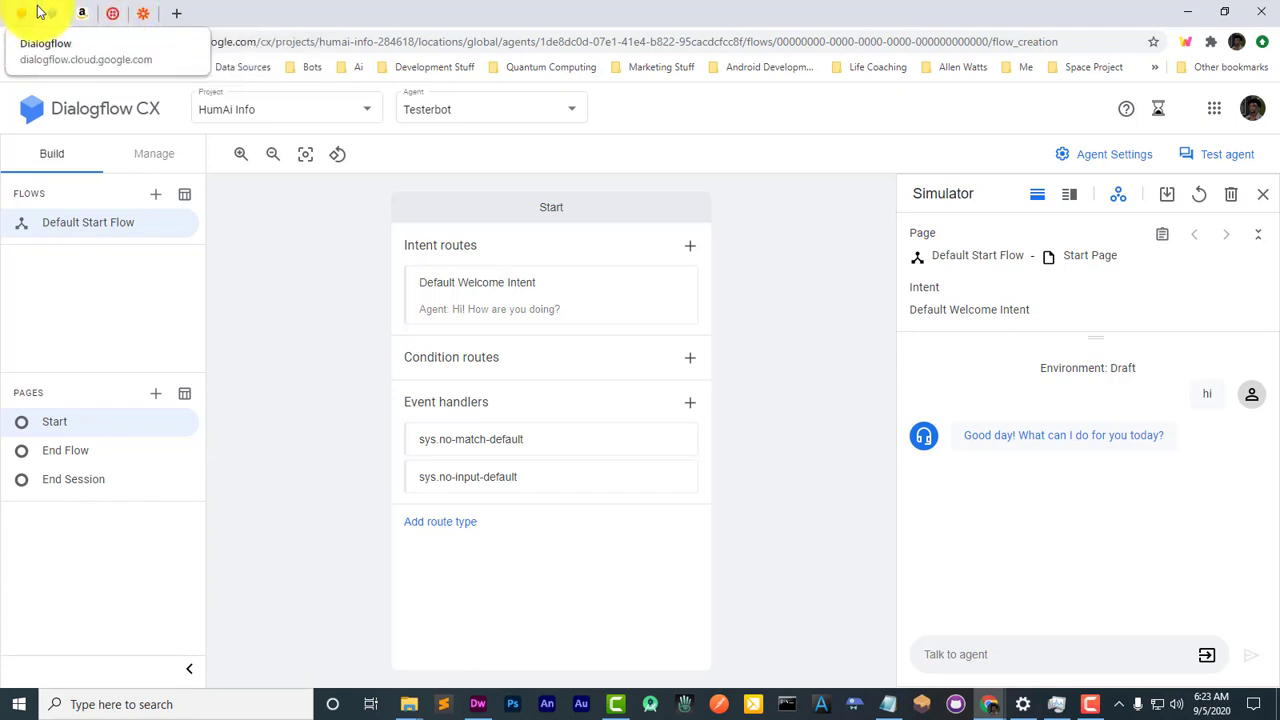
pyautogui.click(79, 22)
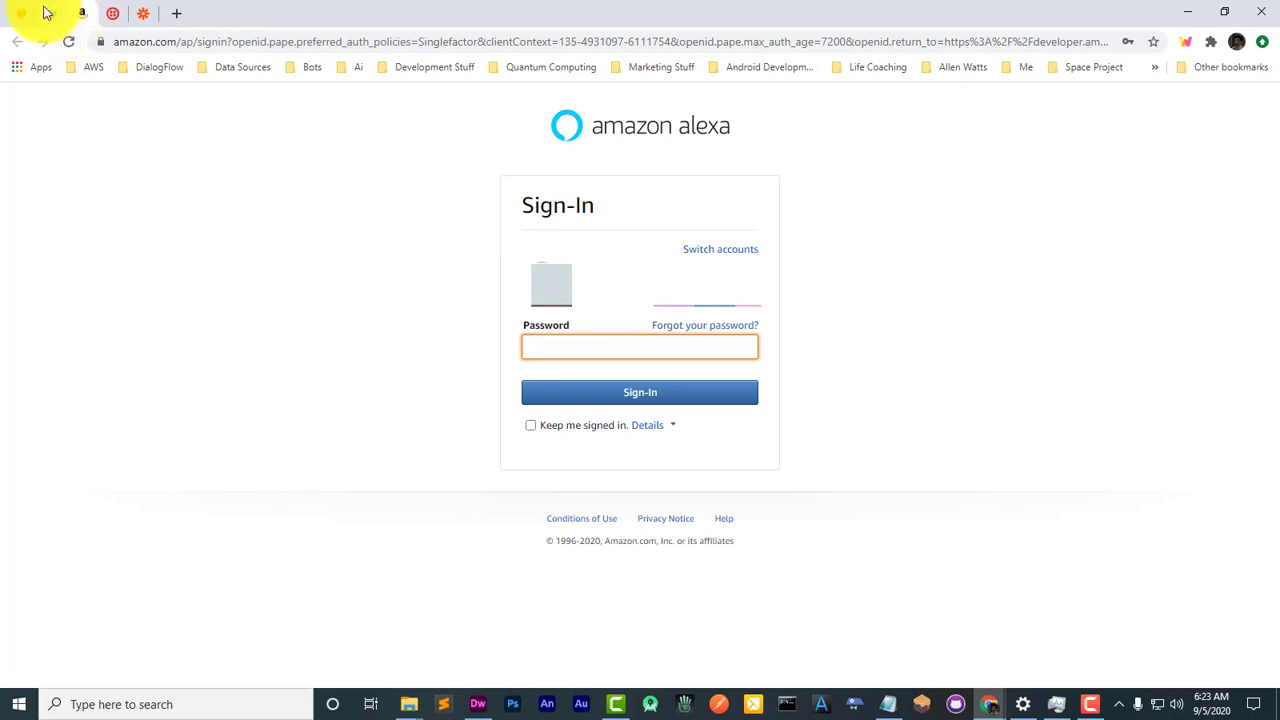
pyautogui.click(45, 14)
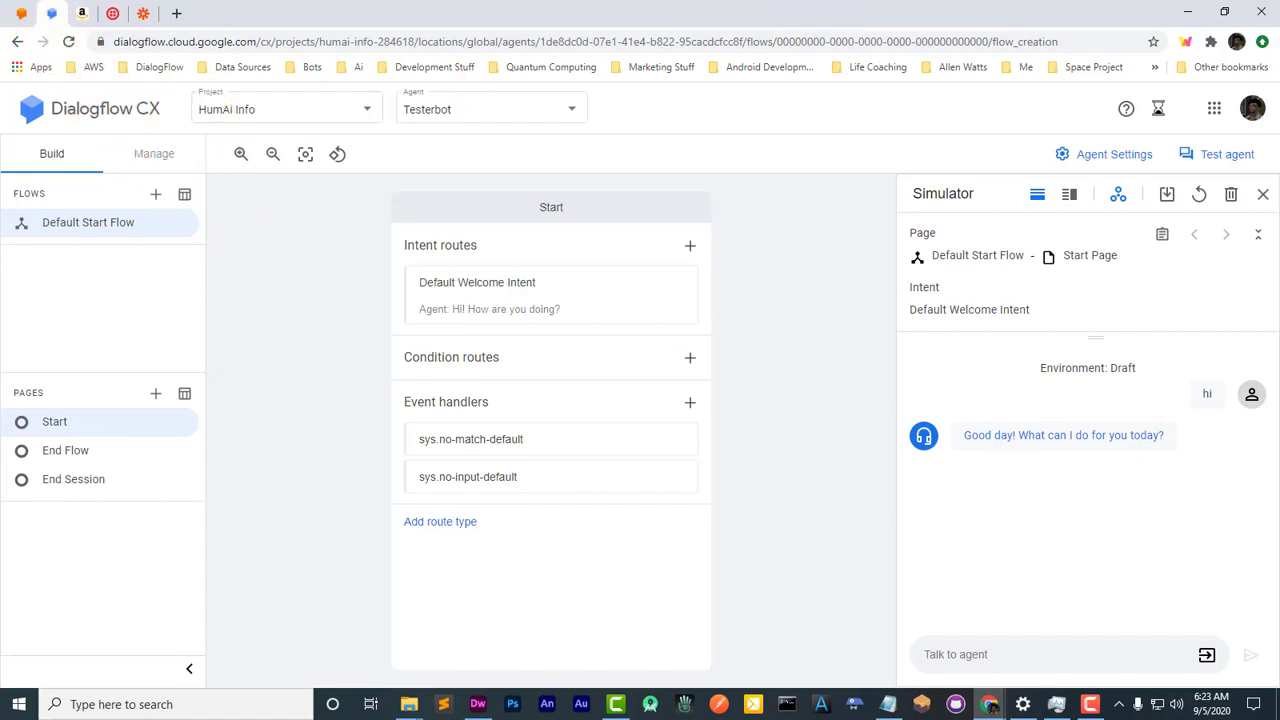
# Step: Switch to the Dialogflow CX documentation, read the Pages section of the basics guide, and open the Flows guide
pyautogui.moveTo(1279, 6); pyautogui.dragTo(751, 6)
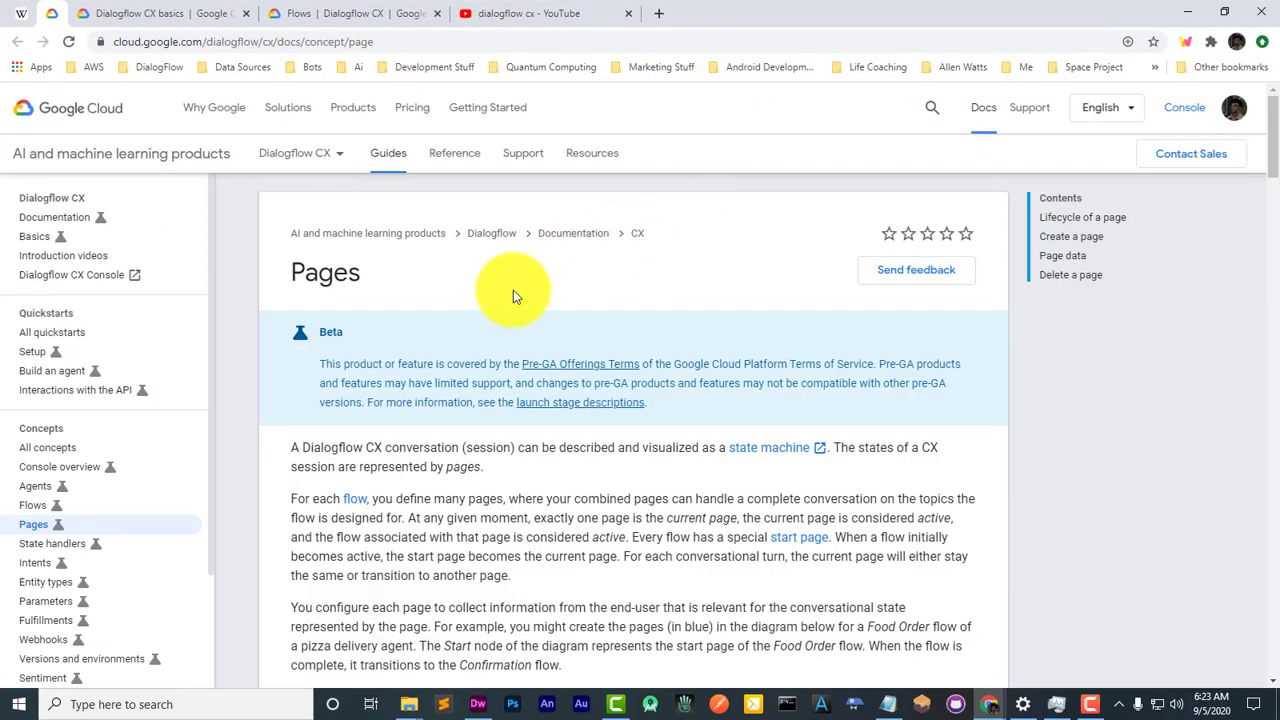
pyautogui.click(177, 20)
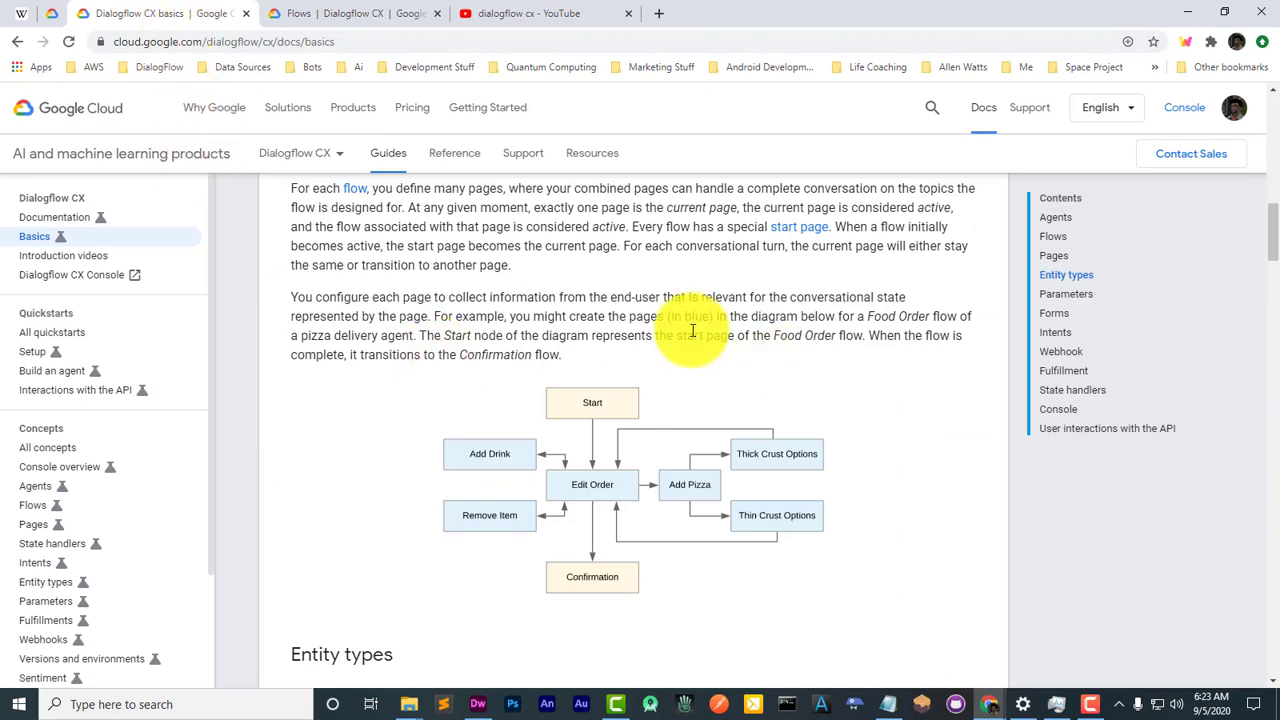
pyautogui.scroll(-3, 690, 337)
pyautogui.scroll(3, 688, 337)
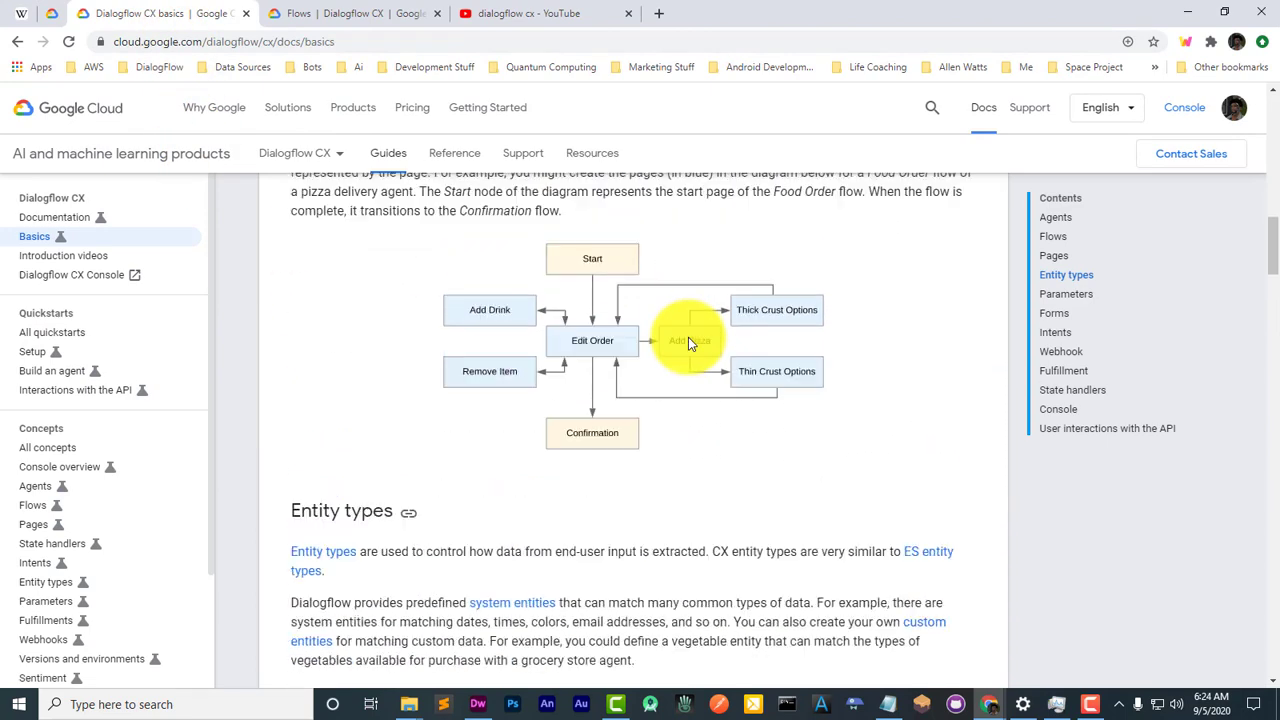
pyautogui.scroll(3, 688, 337)
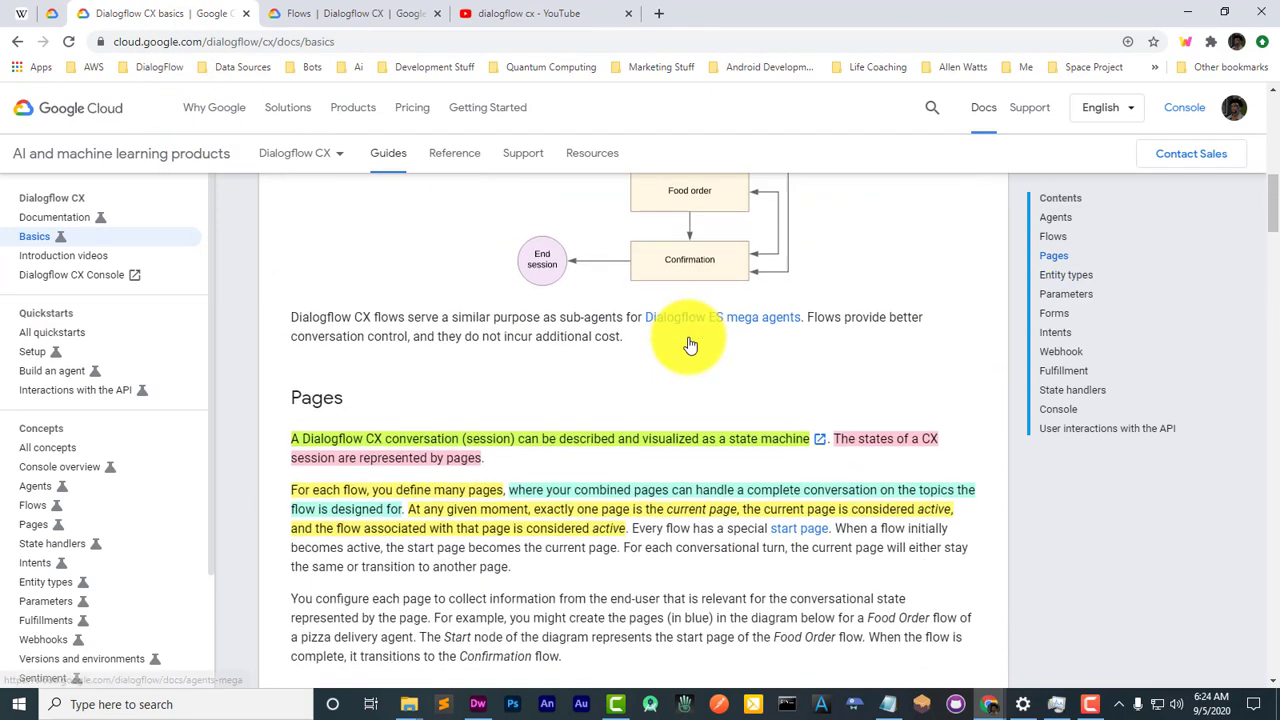
pyautogui.scroll(-2, 690, 345)
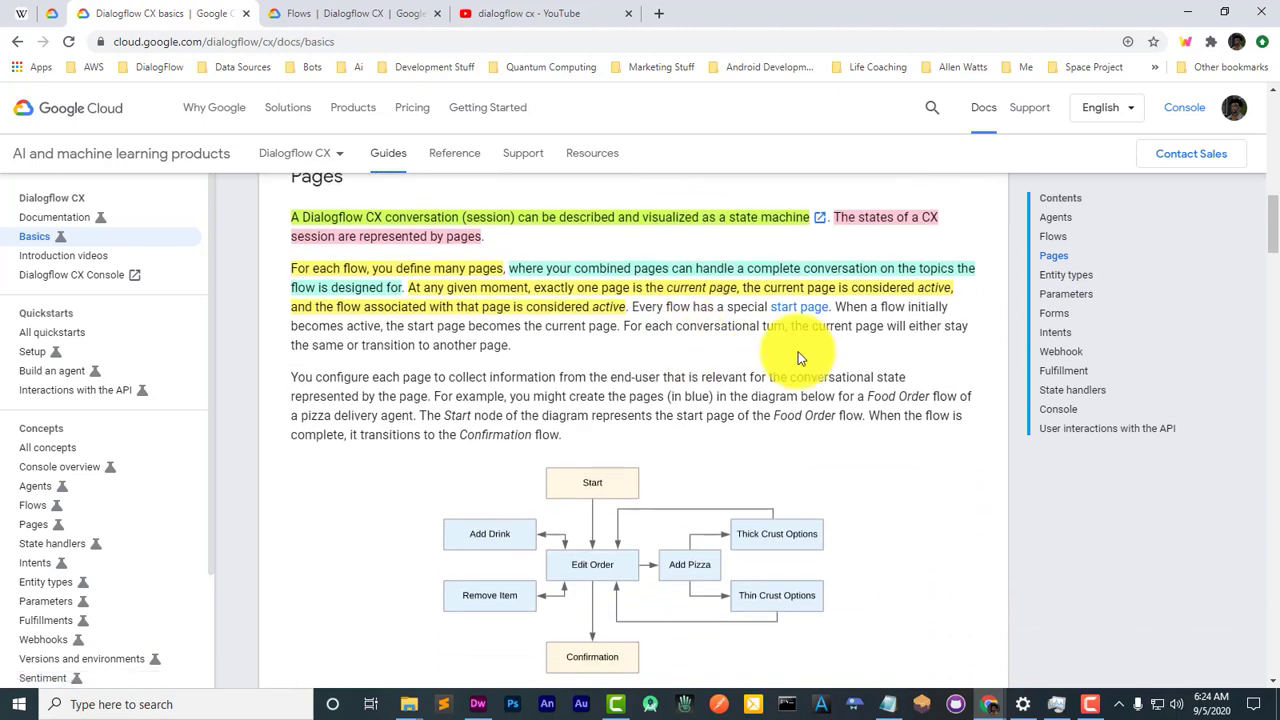
pyautogui.click(366, 27)
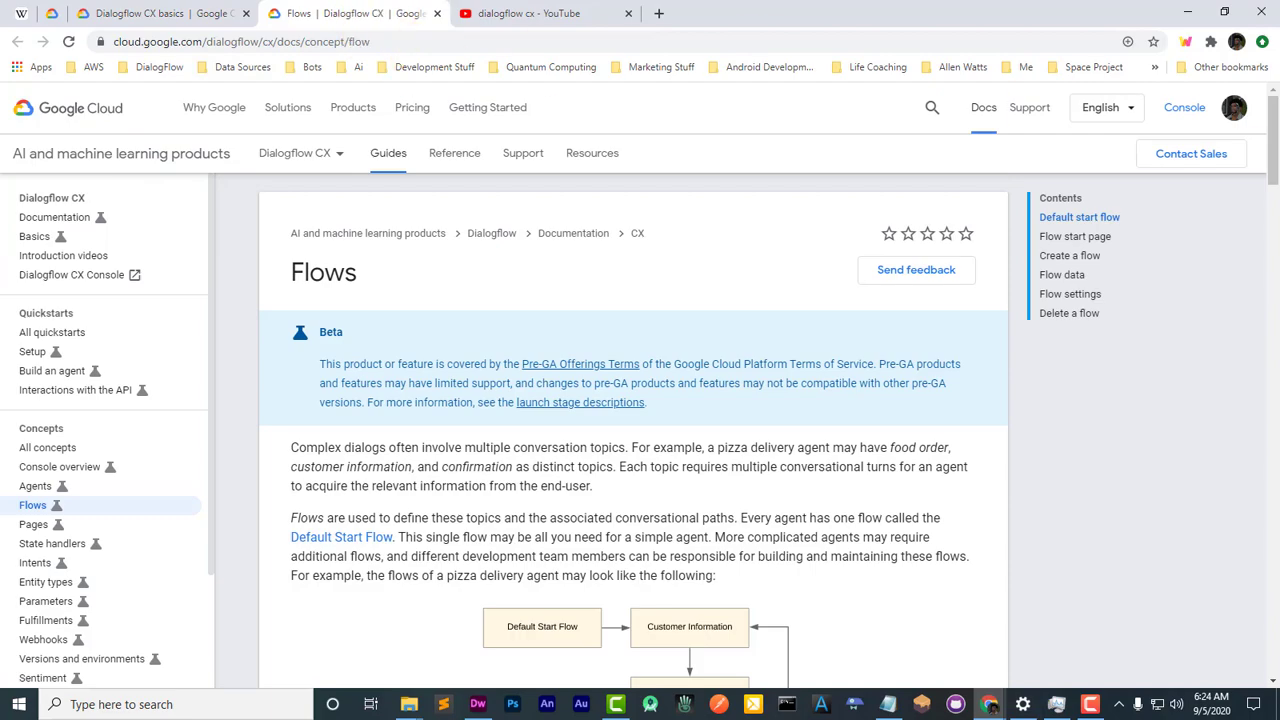